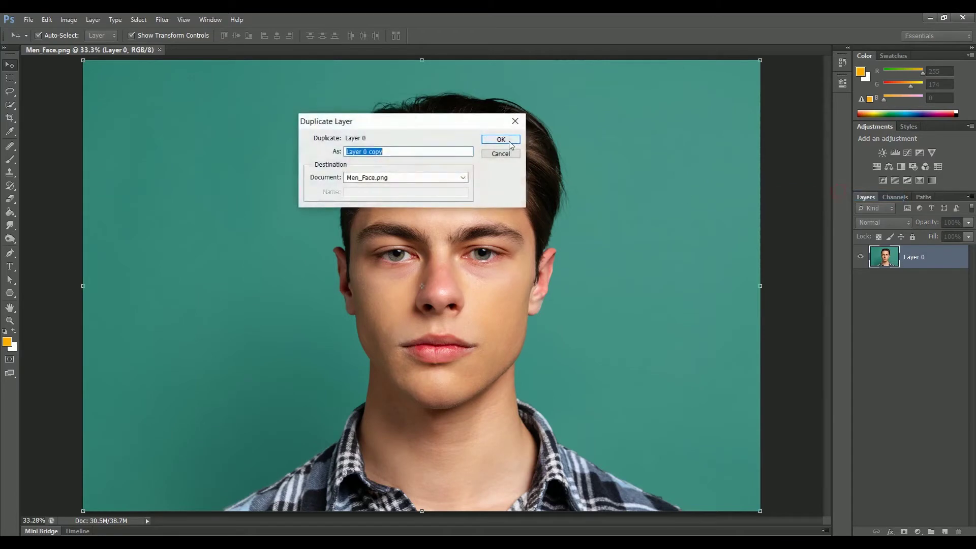
# Step: Convert the duplicated portrait layer to a smart object and apply a Gaussian Blur with a 6.8-pixel radius
pyautogui.rightClick(917, 257)
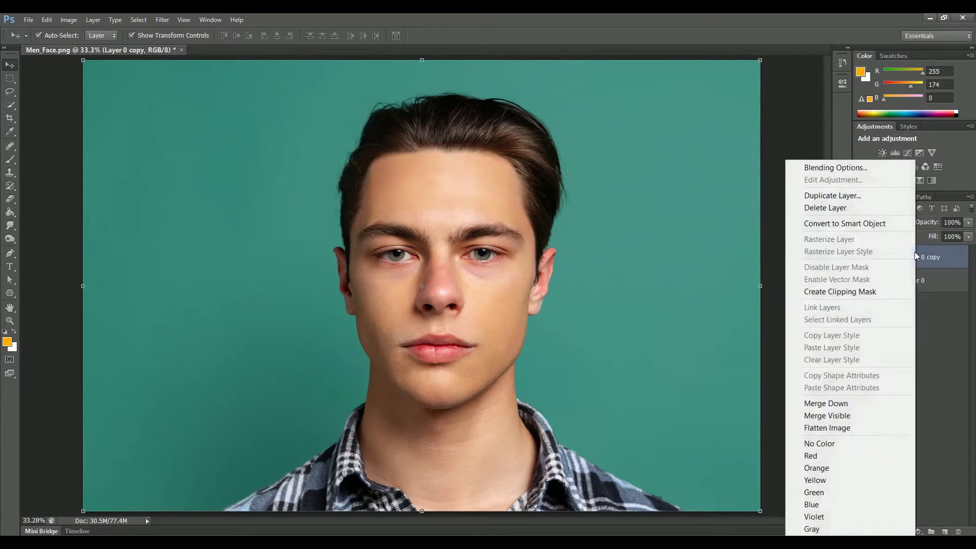
pyautogui.click(874, 220)
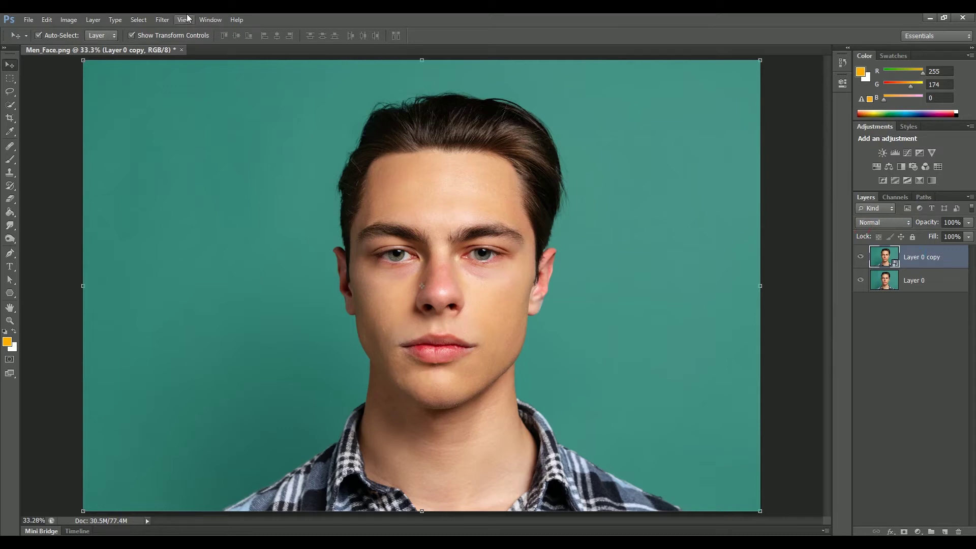
pyautogui.click(169, 19)
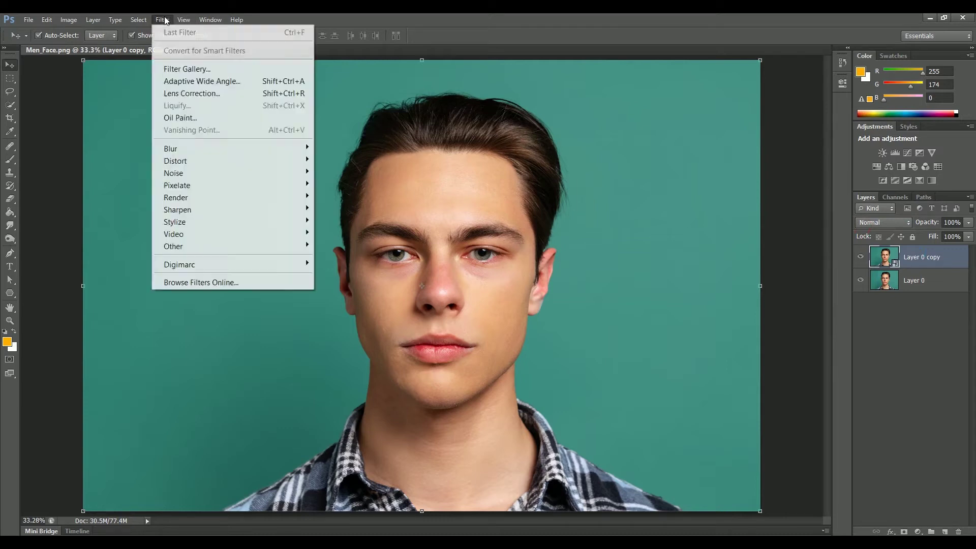
pyautogui.moveTo(184, 148)
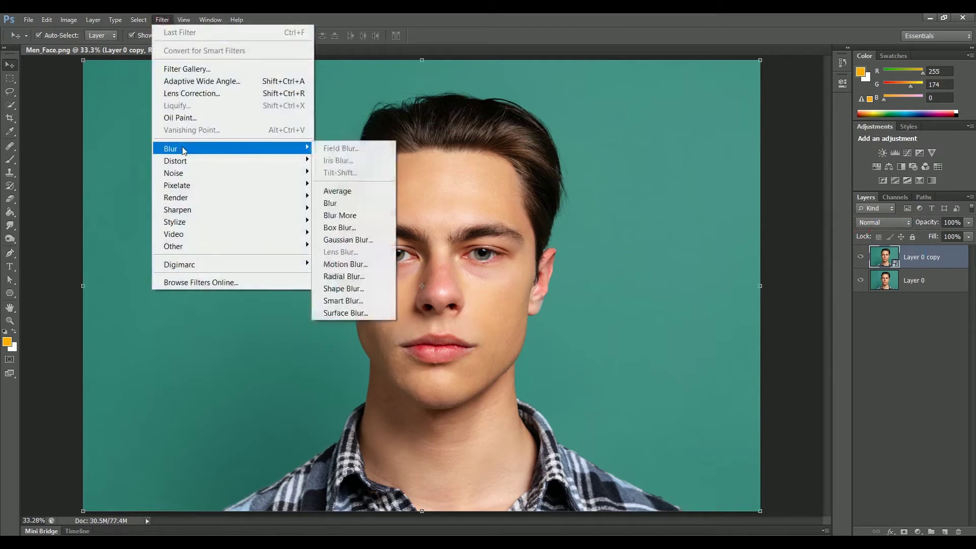
pyautogui.click(376, 240)
pyautogui.click(752, 279)
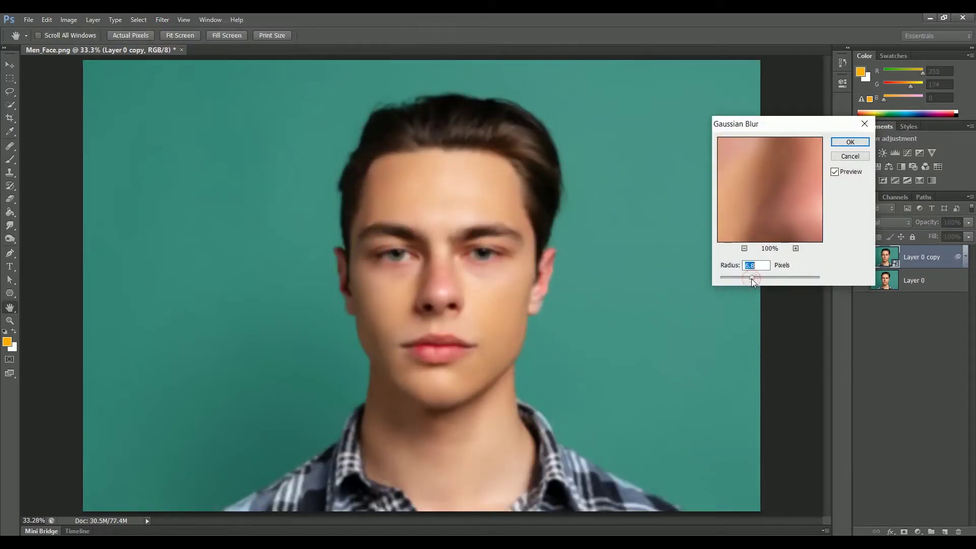
pyautogui.click(850, 142)
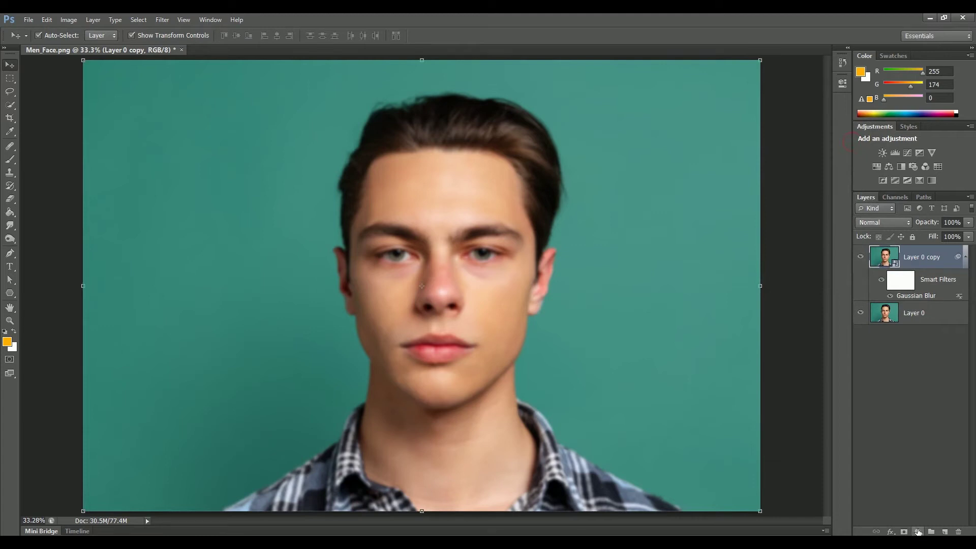
# Step: Add a Black & White adjustment layer above the blurred copy and save the document as Displacement in Photoshop format
pyautogui.click(919, 532)
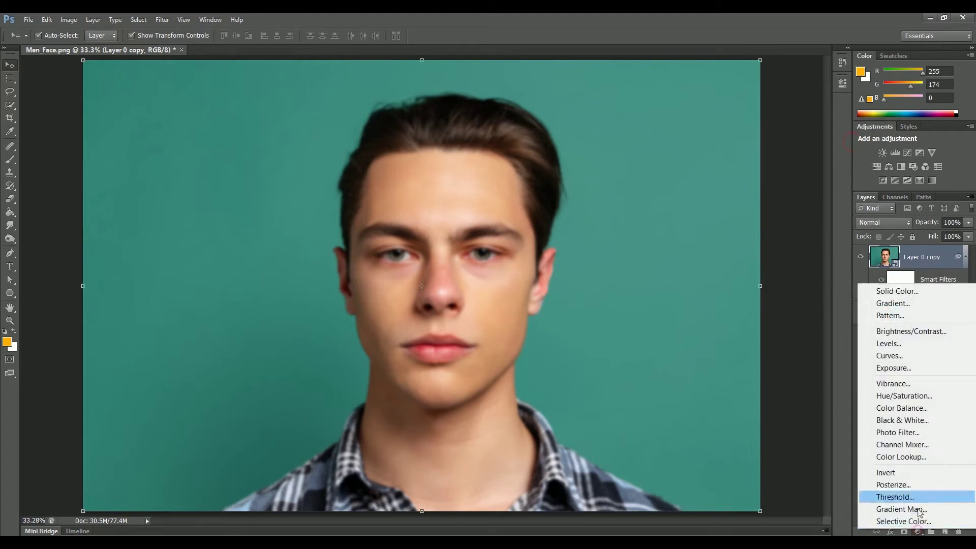
pyautogui.click(929, 421)
pyautogui.click(29, 20)
pyautogui.click(68, 172)
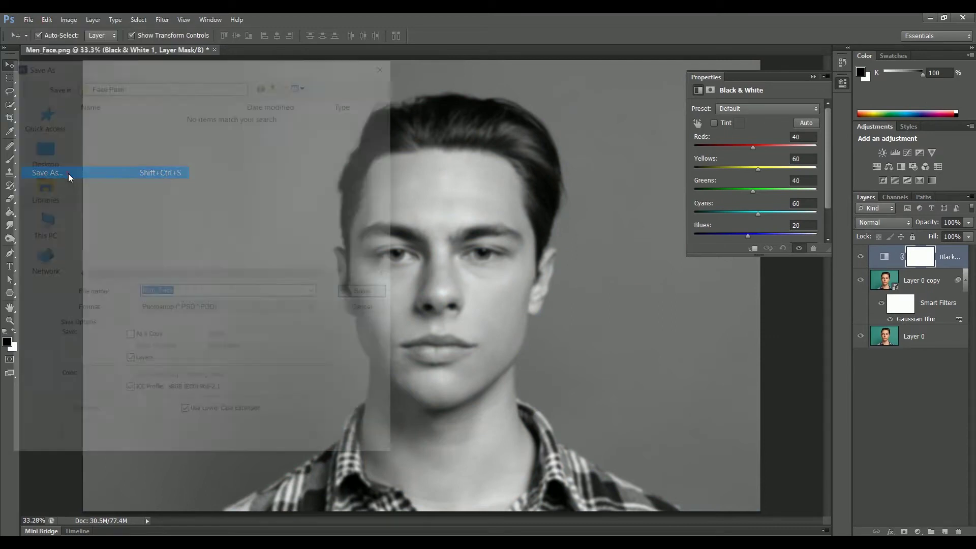
pyautogui.write('Displacement')
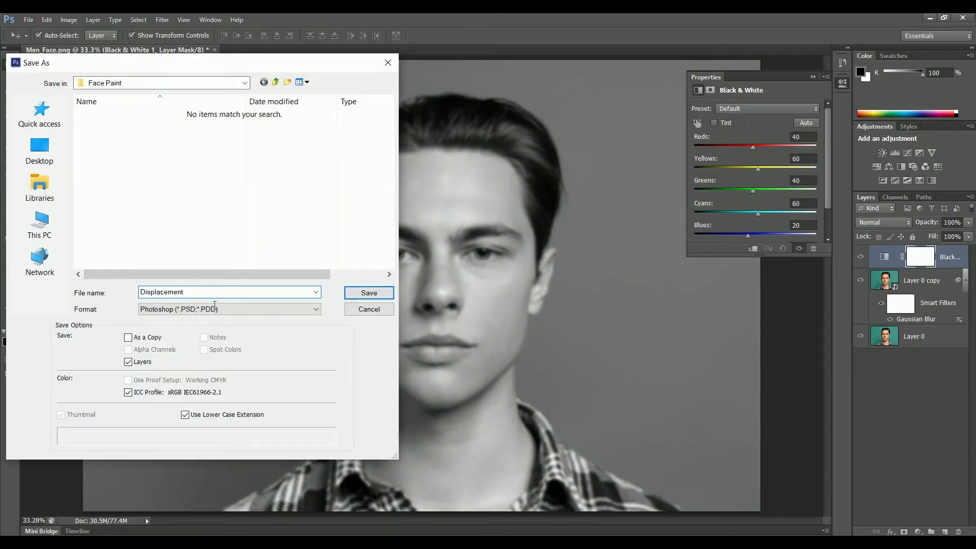
pyautogui.click(381, 294)
pyautogui.click(636, 178)
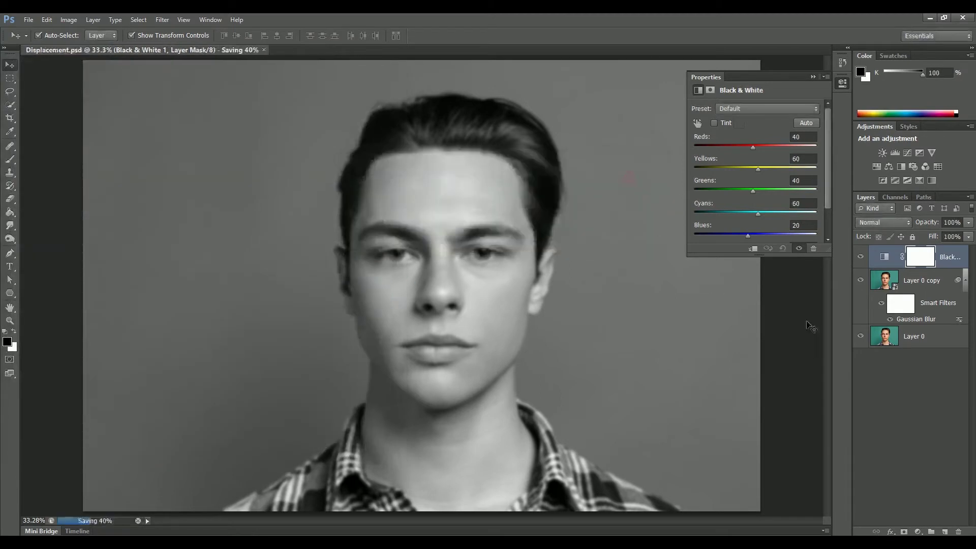
# Step: Group the Black & White adjustment and the blurred copy under the name Displacement and delete that group
pyautogui.click(948, 280)
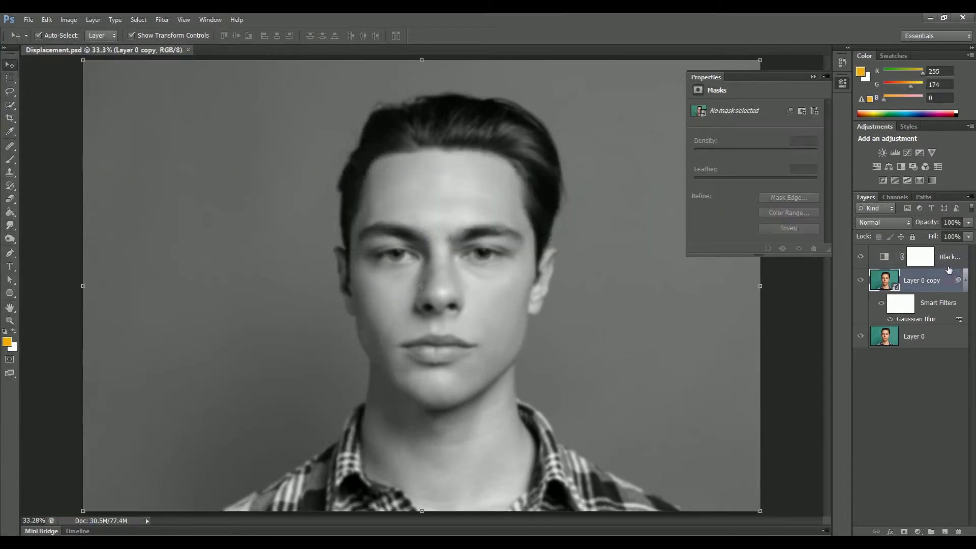
pyautogui.keyDown('shift'); pyautogui.click(951, 258); pyautogui.keyUp('shift')
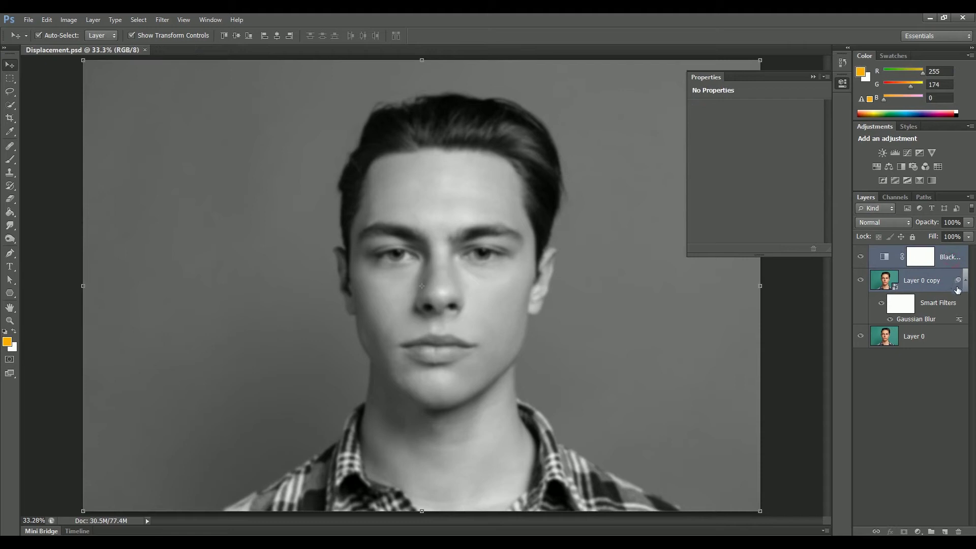
pyautogui.hotkey('ctrl', 'g')
pyautogui.doubleClick(902, 252)
pyautogui.write('Disp')
pyautogui.press('Return')
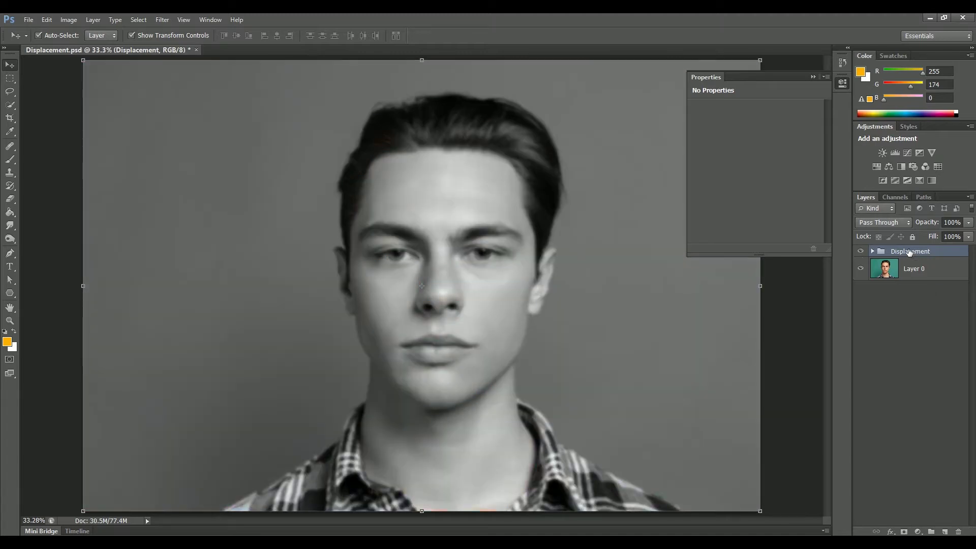
pyautogui.moveTo(908, 252); pyautogui.dragTo(959, 531)
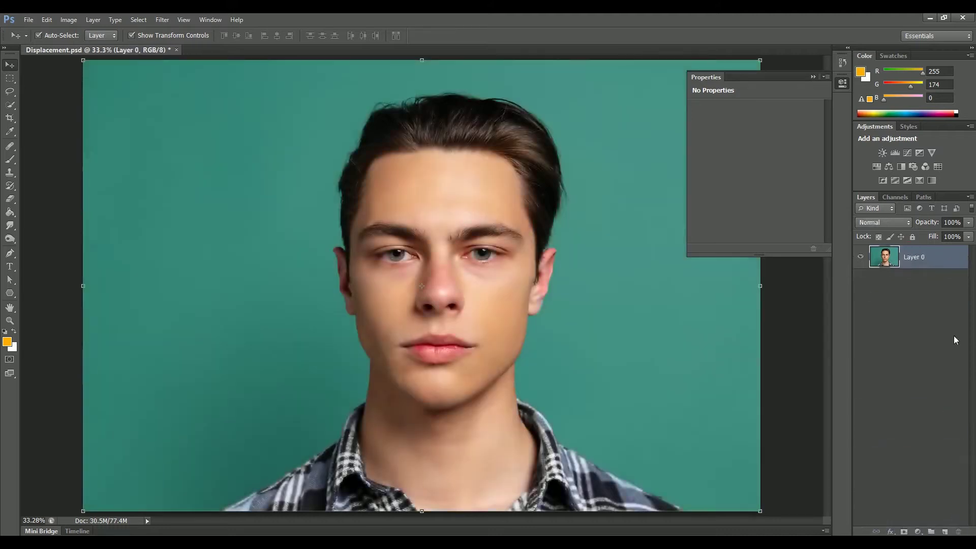
# Step: Save the document under the new name Paint effect with Maximize Compatibility kept on, and collapse the layer properties
pyautogui.hotkey('ctrl', 'shift', 's')
pyautogui.write('Paint effect')
pyautogui.press('Return')
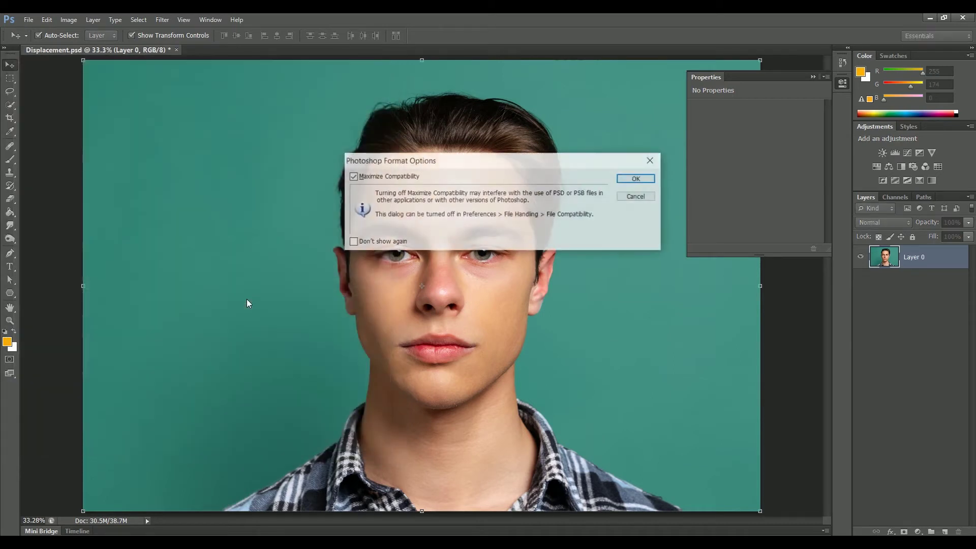
pyautogui.press('Return')
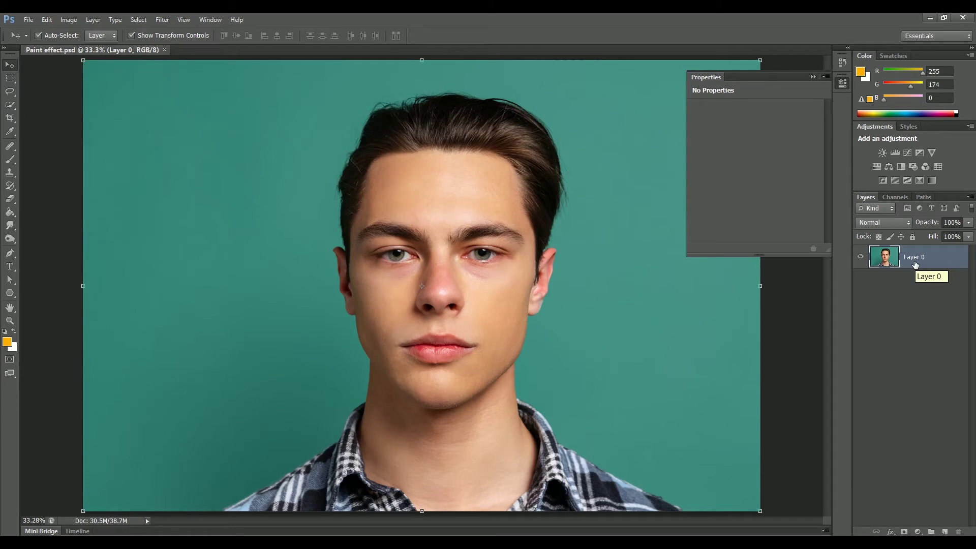
pyautogui.click(815, 78)
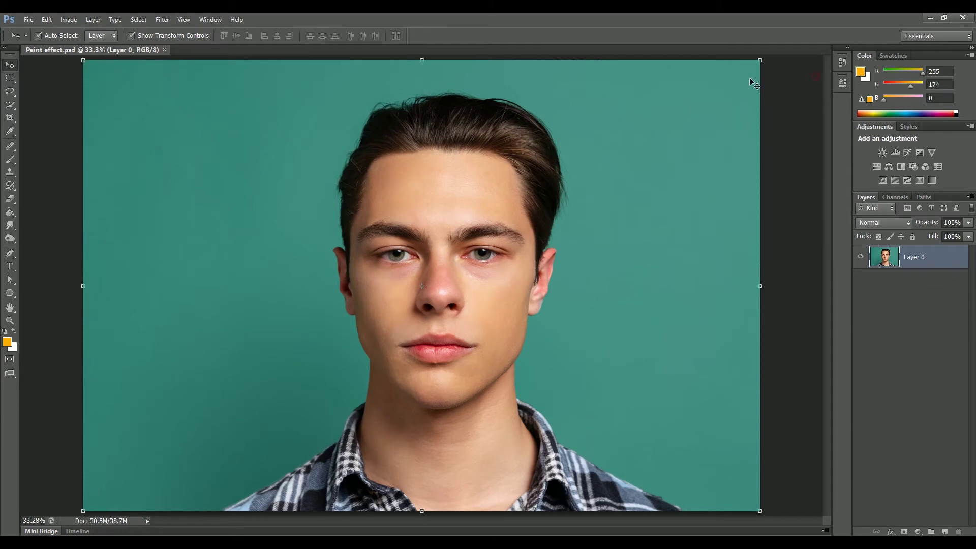
# Step: Select the man's face from hairline to chin with the Quick Selection tool, leaving out hair, ears and neck
pyautogui.moveTo(10, 105); pyautogui.dragTo(52, 107)
pyautogui.scroll(3, 455, 337)
pyautogui.moveTo(346, 157)
pyautogui.mouseDown()
pyautogui.moveTo(360, 145)
pyautogui.moveTo(529, 229)
pyautogui.moveTo(406, 352)
pyautogui.moveTo(372, 216)
pyautogui.mouseUp()
pyautogui.press('alt')
pyautogui.moveTo(316, 109)
pyautogui.mouseDown()
pyautogui.moveTo(299, 163)
pyautogui.moveTo(344, 492)
pyautogui.moveTo(578, 366)
pyautogui.mouseUp()
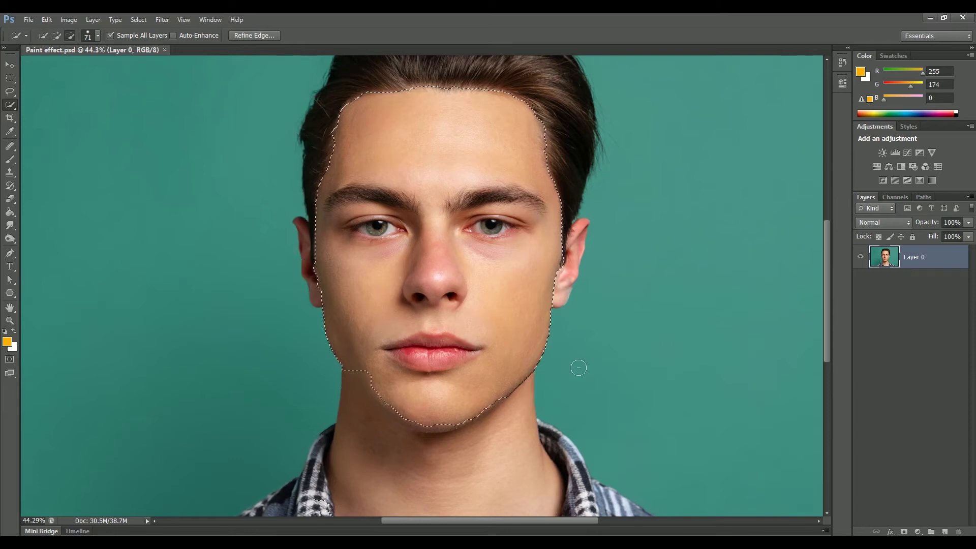
# Step: Refine the face selection's edge along the hairline, sides and jaw, outputting the result as a selection
pyautogui.click(254, 36)
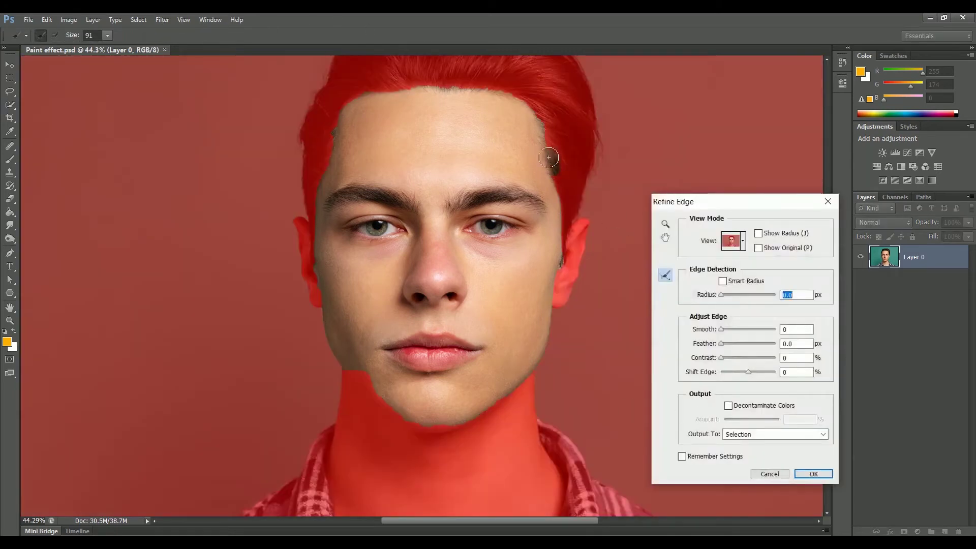
pyautogui.moveTo(411, 93)
pyautogui.mouseDown()
pyautogui.moveTo(342, 102)
pyautogui.moveTo(323, 203)
pyautogui.mouseUp()
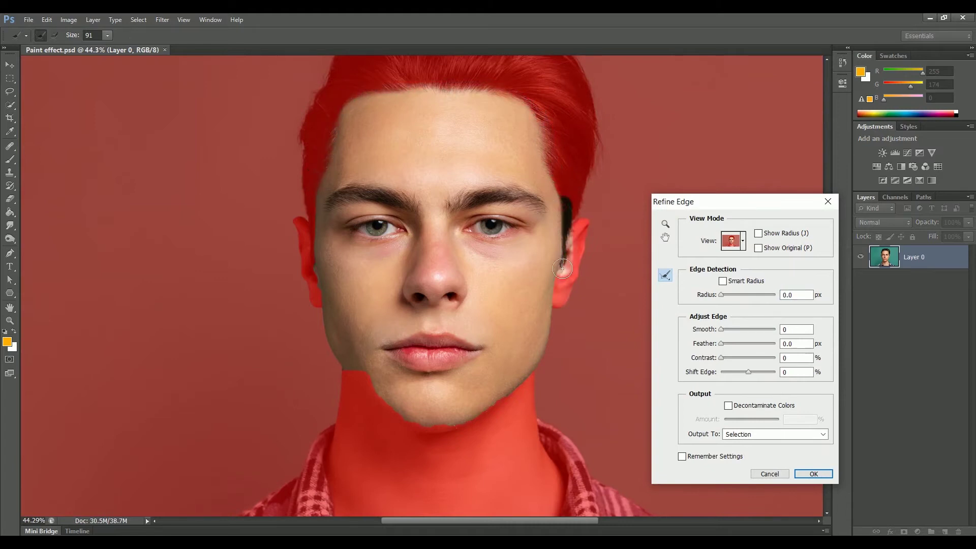
pyautogui.moveTo(559, 318)
pyautogui.mouseDown()
pyautogui.moveTo(551, 357)
pyautogui.moveTo(503, 404)
pyautogui.moveTo(425, 437)
pyautogui.moveTo(321, 382)
pyautogui.moveTo(346, 386)
pyautogui.moveTo(309, 303)
pyautogui.mouseUp()
pyautogui.click(812, 473)
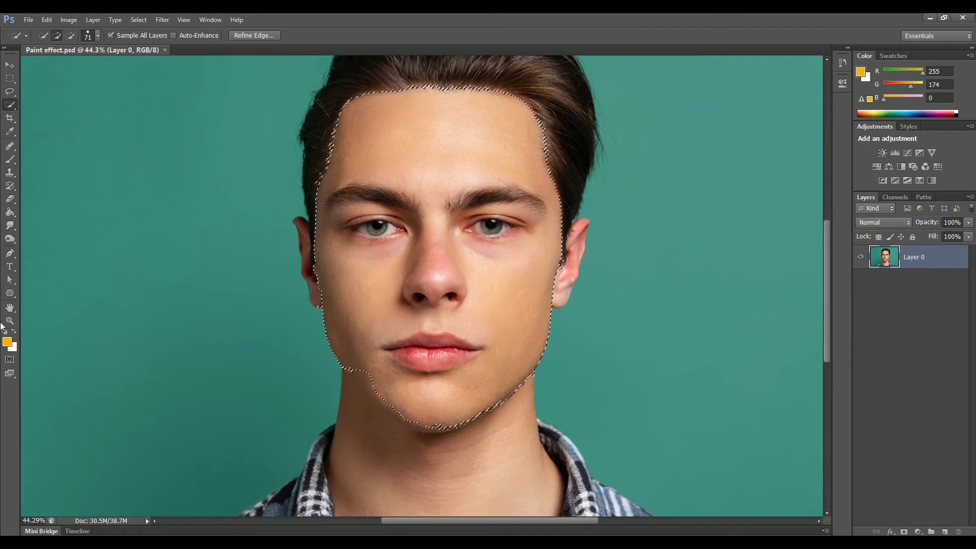
# Step: Switch the face selection to Quick Mask mode and set up a soft Brush of 88 px
pyautogui.click(9, 360)
pyautogui.click(12, 361)
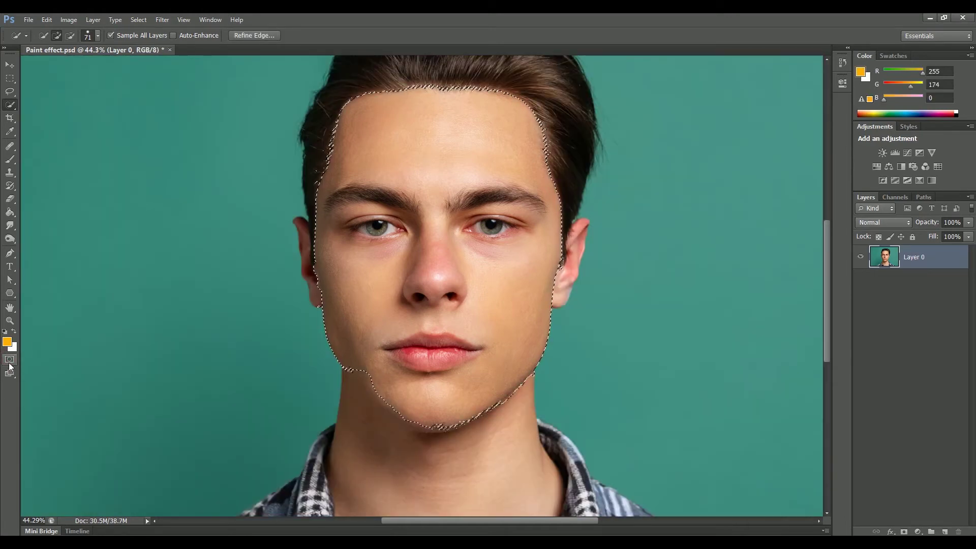
pyautogui.click(12, 361)
pyautogui.moveTo(10, 160); pyautogui.dragTo(56, 159)
pyautogui.rightClick(258, 343)
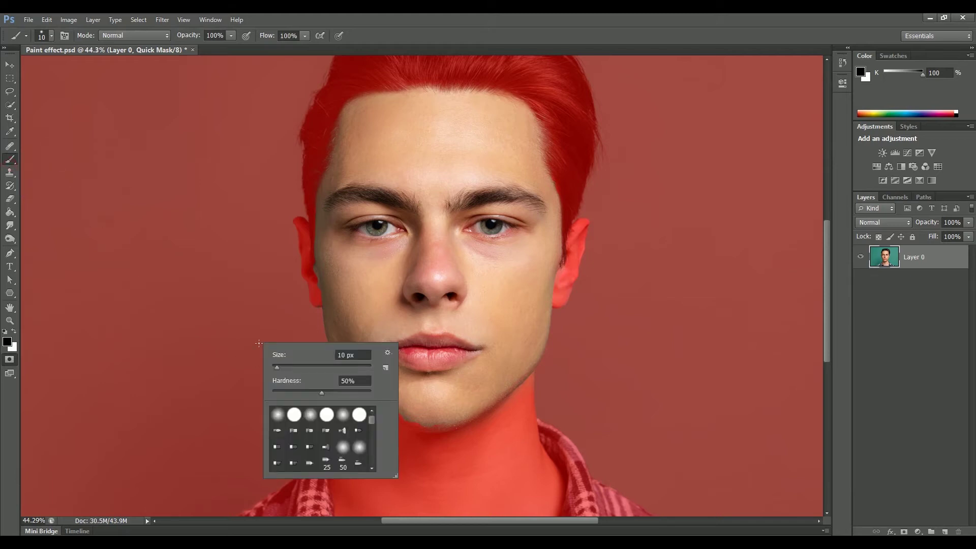
pyautogui.moveTo(299, 366)
pyautogui.mouseDown()
pyautogui.moveTo(316, 366)
pyautogui.moveTo(301, 393)
pyautogui.moveTo(267, 392)
pyautogui.mouseUp()
pyautogui.press('Return')
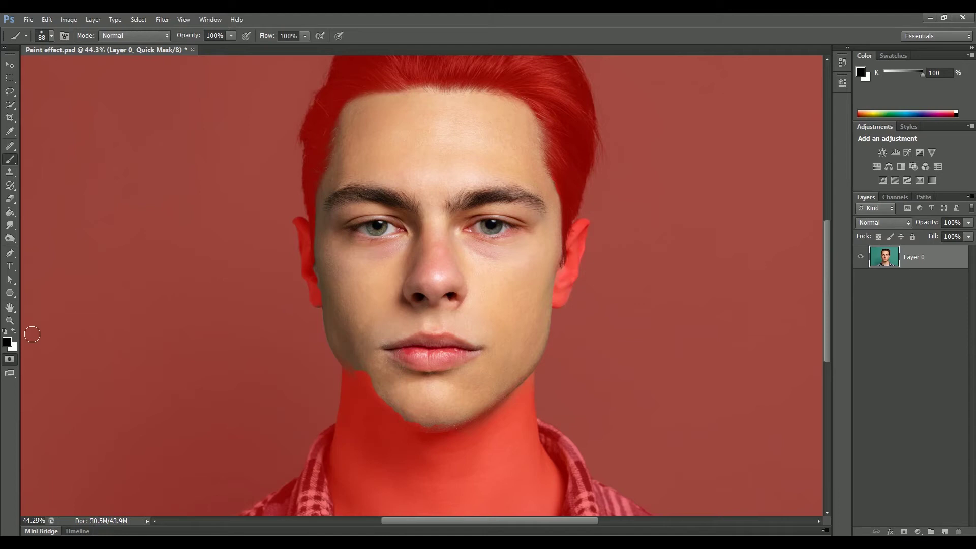
# Step: Paint the missing jaw and chin edge into the face selection with a white 60 px brush
pyautogui.click(15, 332)
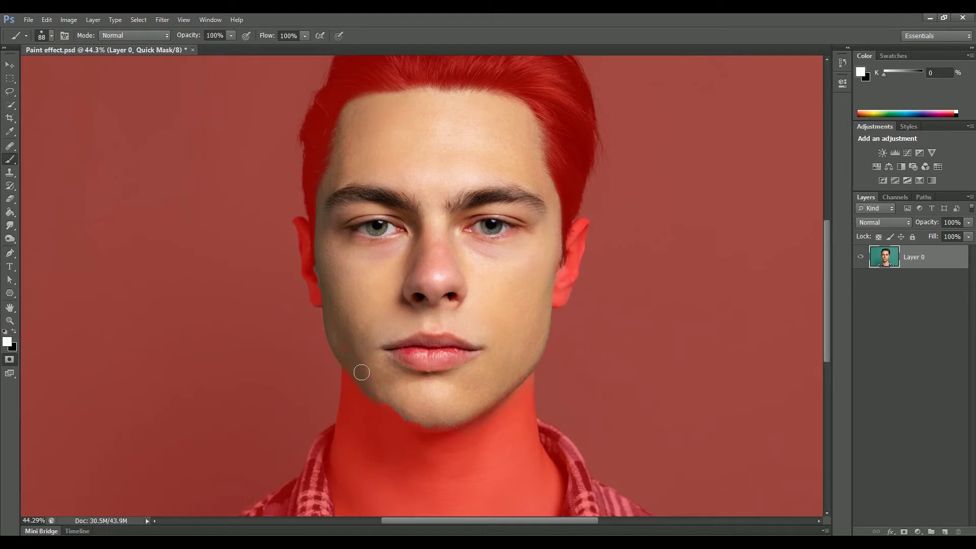
pyautogui.scroll(12, 422, 438)
pyautogui.press('[')
pyautogui.press('[')
pyautogui.press('[')
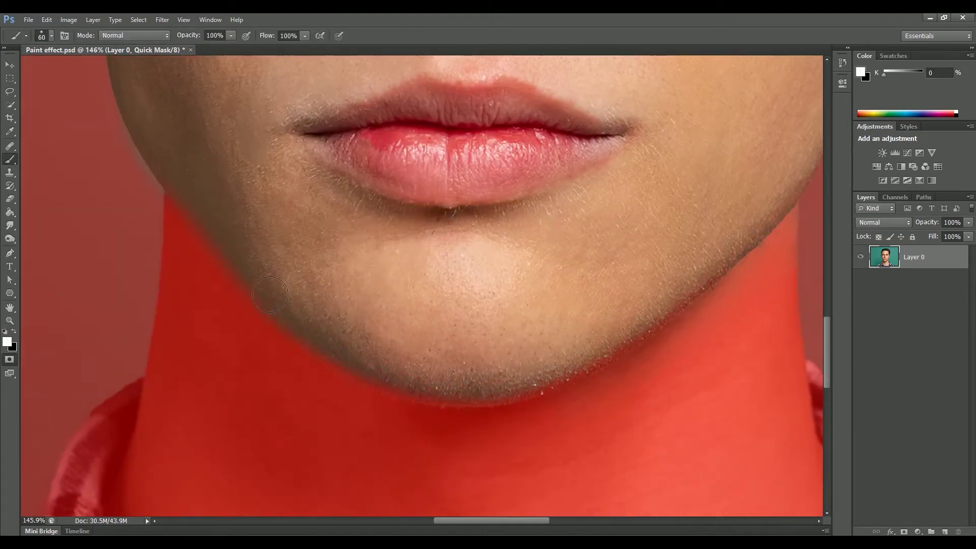
pyautogui.scroll(-3, 366, 321)
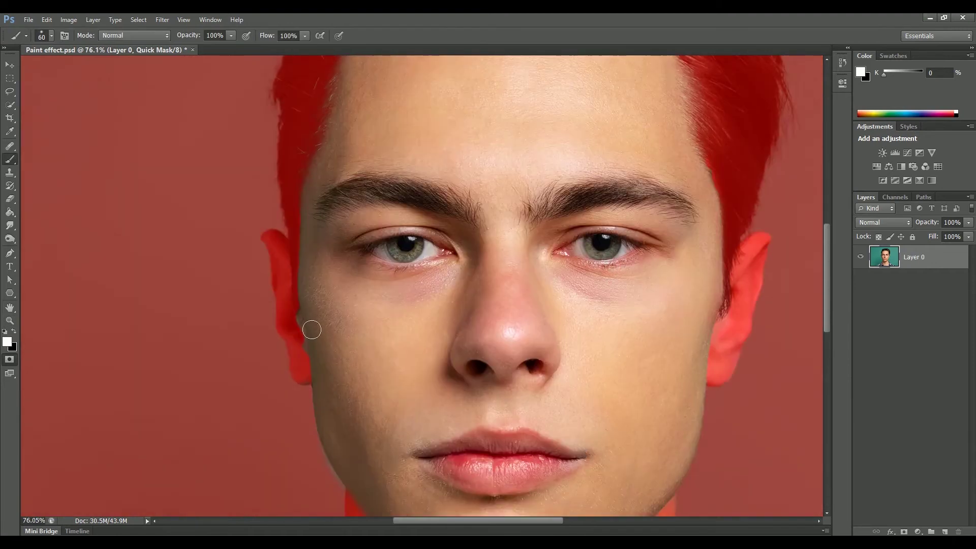
# Step: Mask out both eyes in the face's quick mask by painting over them with a black 10 px brush
pyautogui.scroll(2, 311, 329)
pyautogui.press('x')
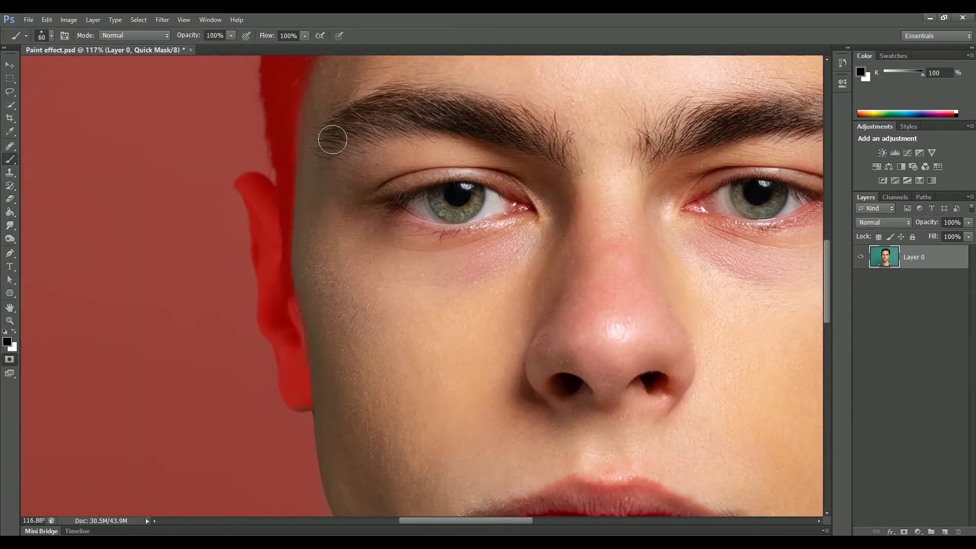
pyautogui.moveTo(471, 203); pyautogui.dragTo(442, 203)
pyautogui.scroll(4, 448, 200)
pyautogui.press('[')
pyautogui.press('[')
pyautogui.press('[')
pyautogui.press('[')
pyautogui.press('[')
pyautogui.moveTo(298, 266)
pyautogui.mouseDown()
pyautogui.moveTo(431, 230)
pyautogui.moveTo(508, 300)
pyautogui.moveTo(325, 277)
pyautogui.moveTo(534, 290)
pyautogui.moveTo(404, 253)
pyautogui.mouseUp()
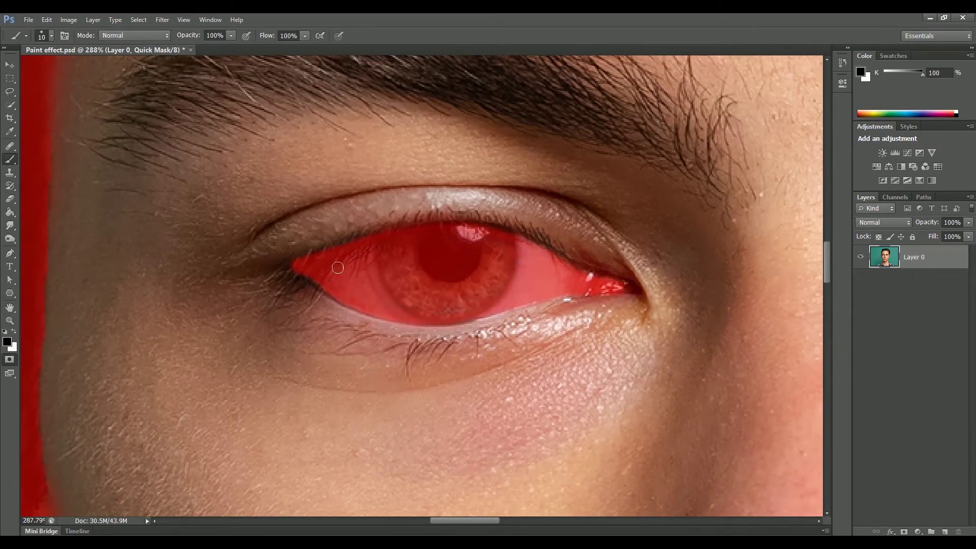
pyautogui.scroll(-3, 556, 284)
pyautogui.moveTo(555, 284); pyautogui.dragTo(300, 301)
pyautogui.scroll(3, 562, 292)
pyautogui.moveTo(275, 336)
pyautogui.mouseDown()
pyautogui.moveTo(333, 311)
pyautogui.moveTo(534, 301)
pyautogui.moveTo(314, 335)
pyautogui.moveTo(402, 349)
pyautogui.moveTo(539, 320)
pyautogui.moveTo(356, 308)
pyautogui.moveTo(403, 323)
pyautogui.moveTo(537, 317)
pyautogui.mouseUp()
pyautogui.press('z')
pyautogui.moveTo(449, 322); pyautogui.dragTo(305, 322)
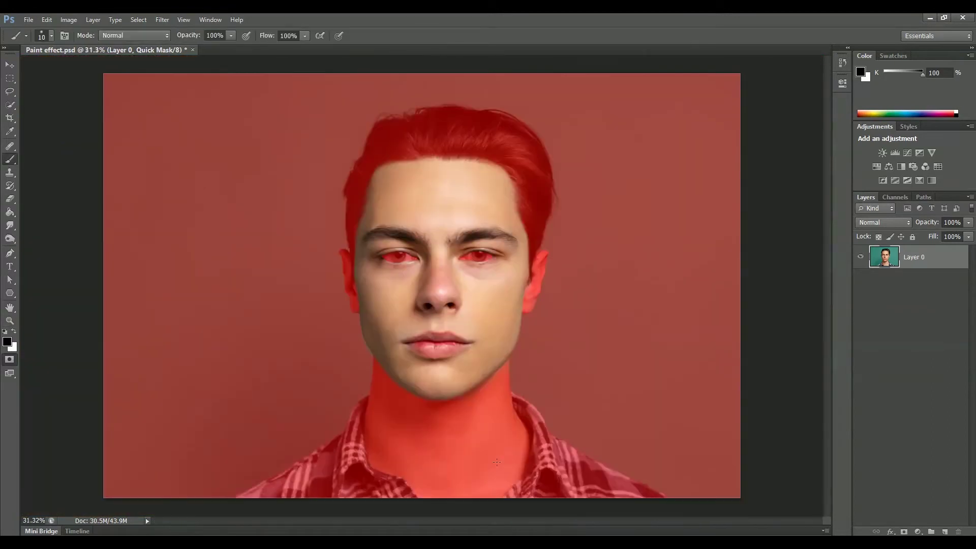
# Step: Turn the quick mask back into a selection and add a Black & White adjustment layer limited to the face
pyautogui.click(9, 360)
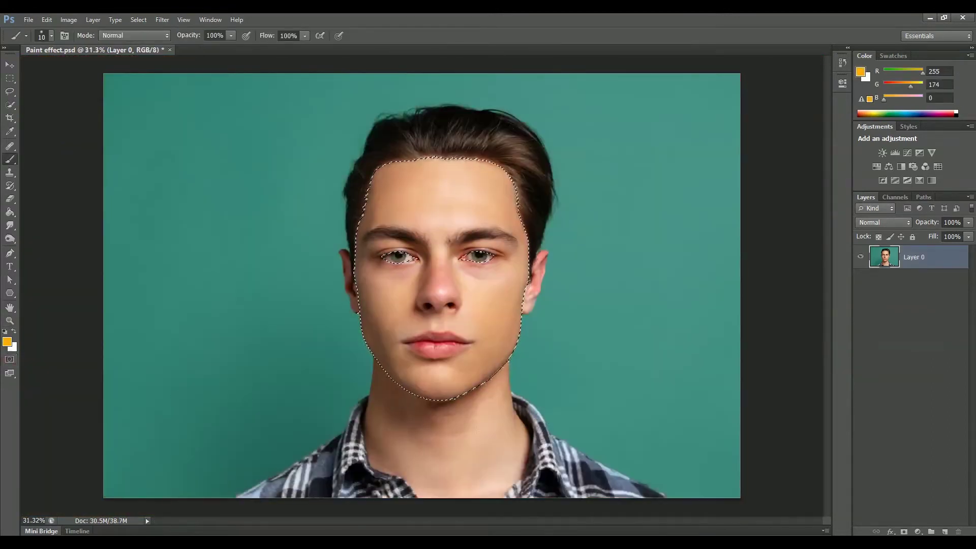
pyautogui.click(919, 532)
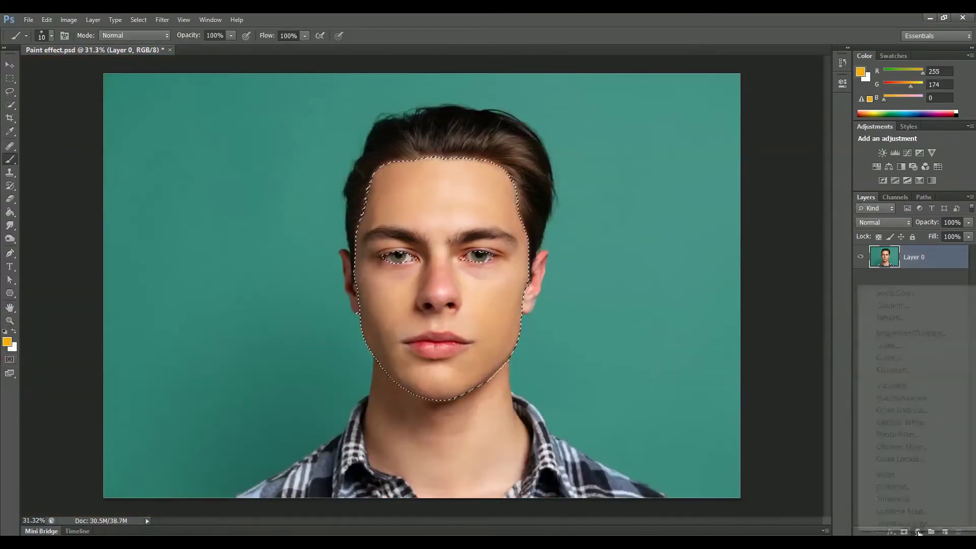
pyautogui.click(909, 422)
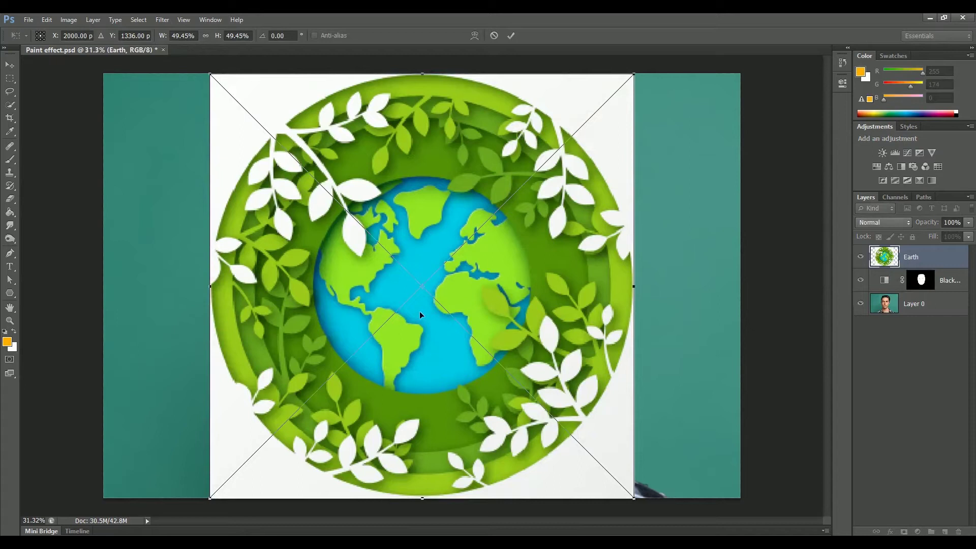
# Step: Scale the placed Earth image to 34.31%, position it over the face, and commit the placement
pyautogui.moveTo(635, 75); pyautogui.dragTo(569, 139)
pyautogui.moveTo(415, 306); pyautogui.dragTo(449, 311)
pyautogui.press('b')
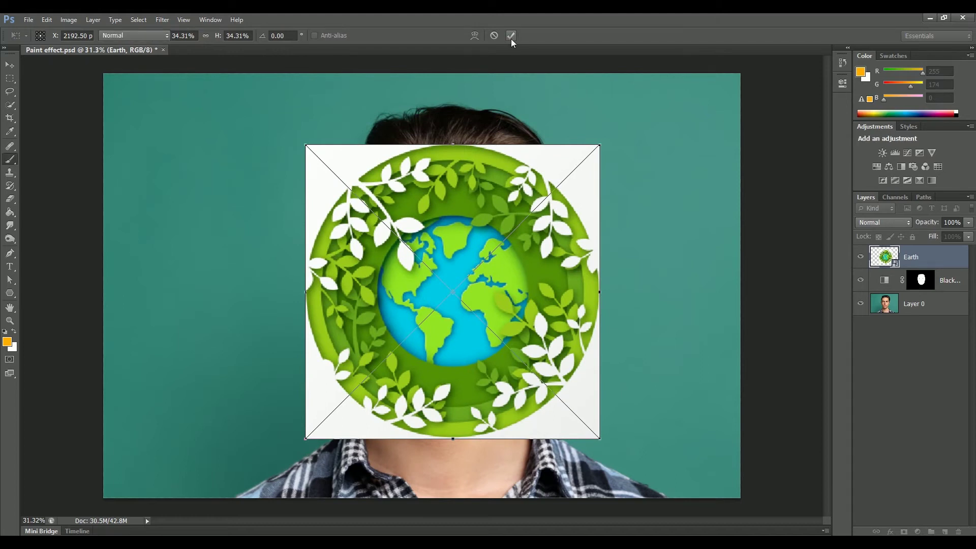
pyautogui.click(511, 37)
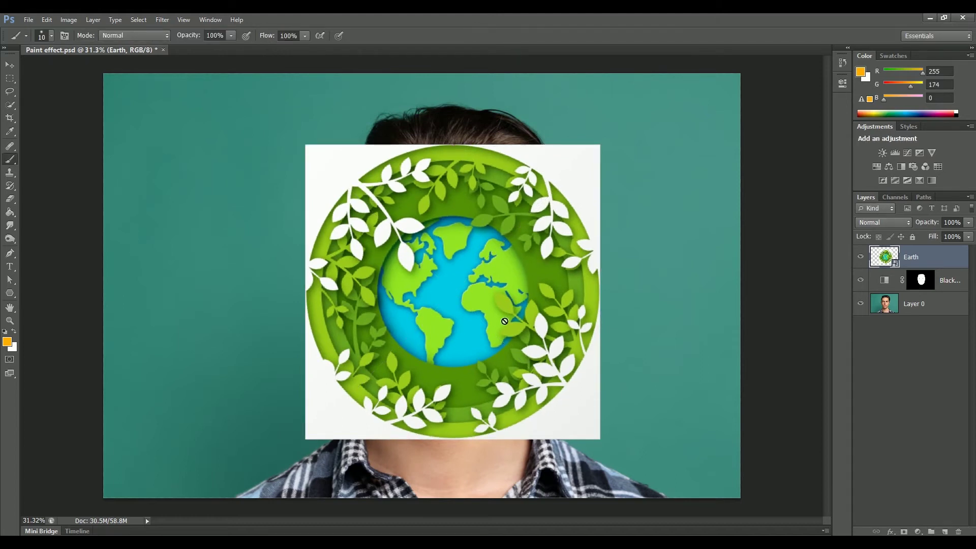
pyautogui.press('v')
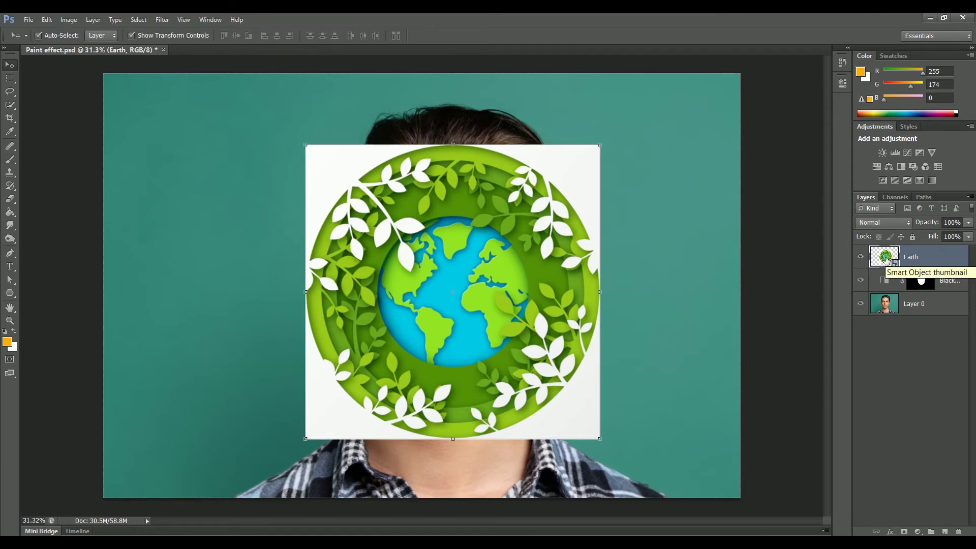
# Step: Open the Earth smart object's contents and convert its background layer to a smart object
pyautogui.doubleClick(885, 258)
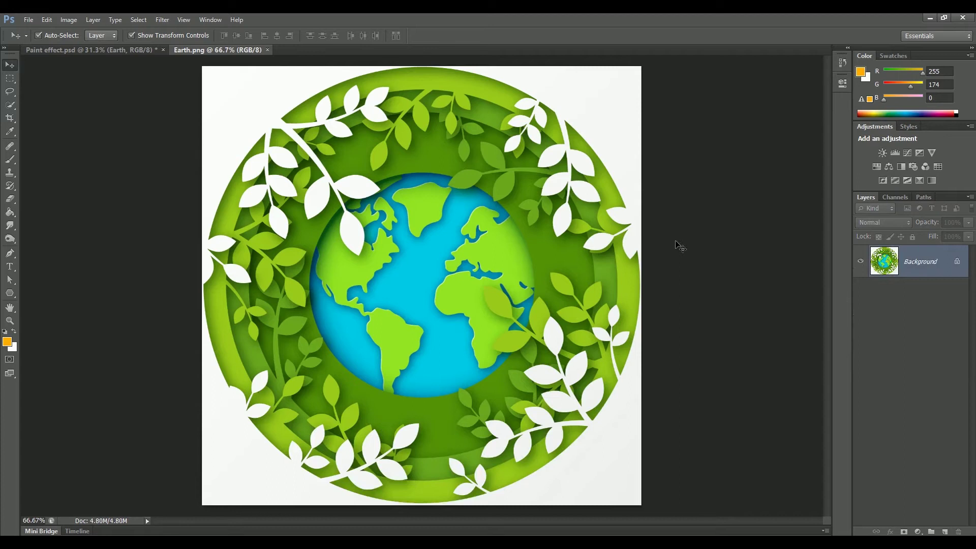
pyautogui.rightClick(886, 261)
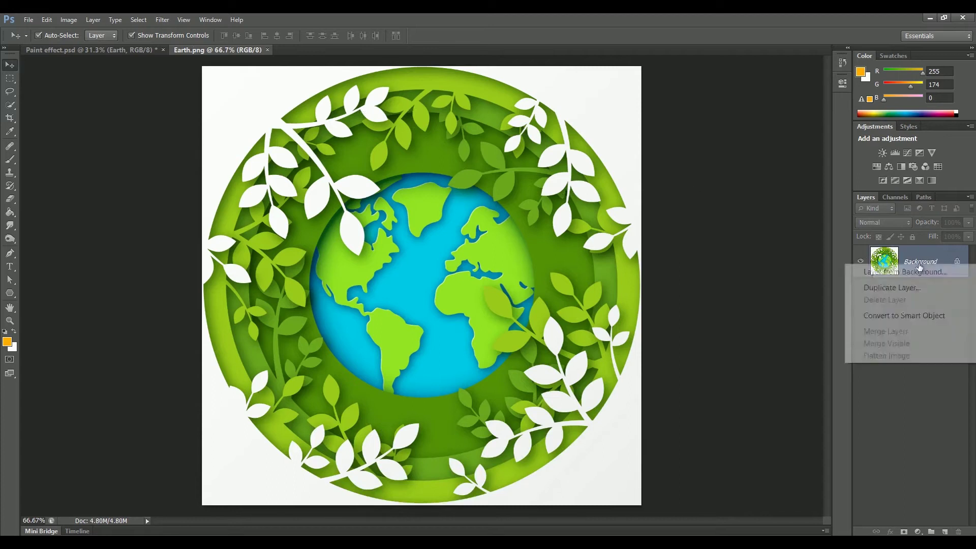
pyautogui.click(923, 315)
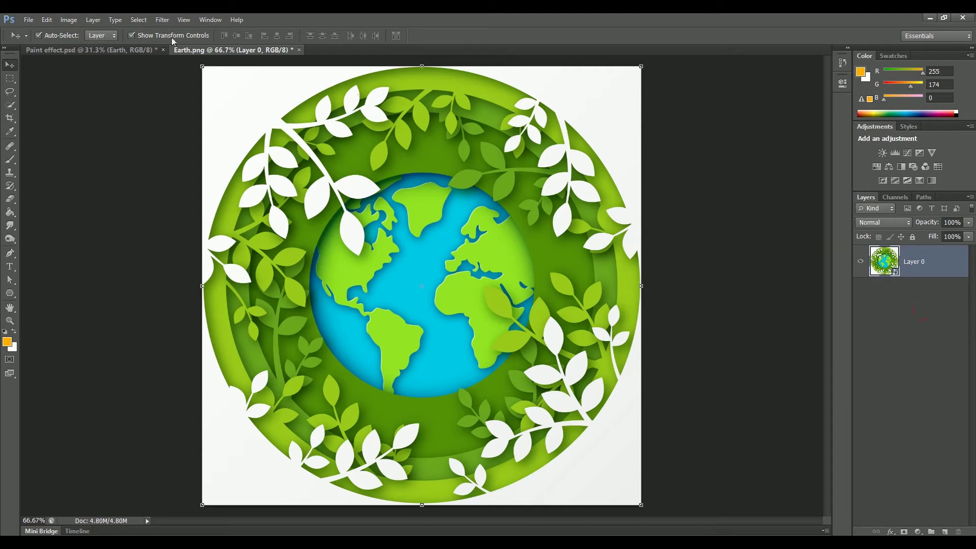
# Step: Apply a Pinch filter with a strong negative amount to the Earth illustration so the globe bulges outward
pyautogui.click(155, 19)
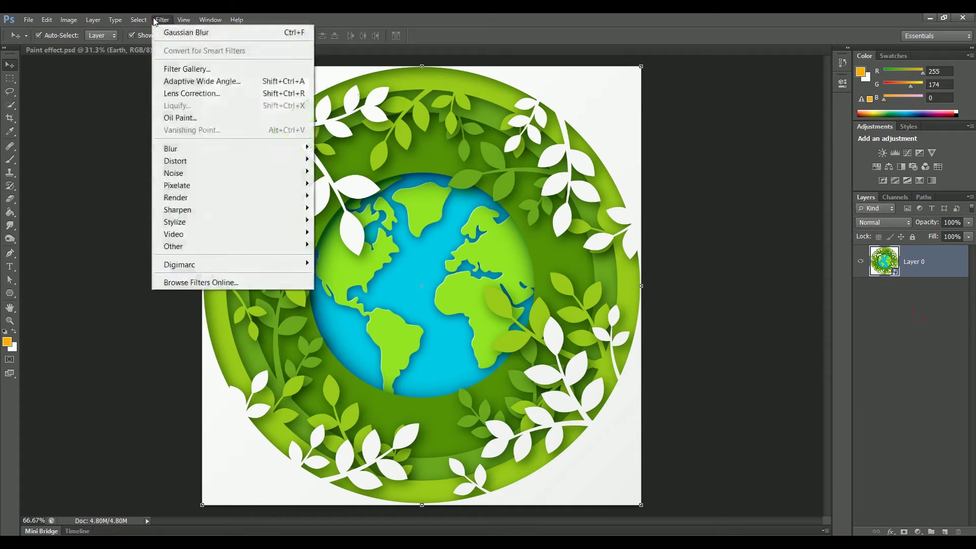
pyautogui.moveTo(212, 161)
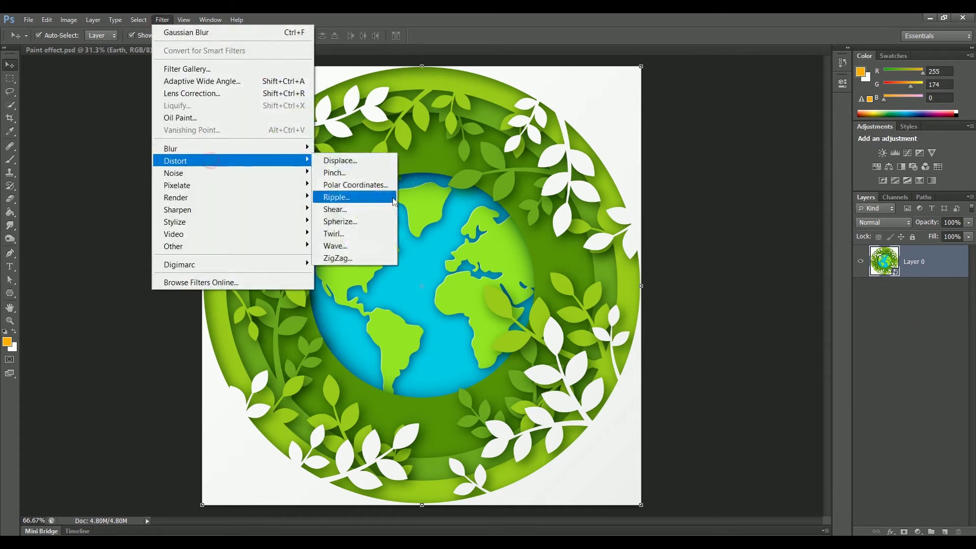
pyautogui.click(345, 175)
pyautogui.click(578, 281)
pyautogui.click(578, 281)
pyautogui.click(578, 280)
pyautogui.click(579, 281)
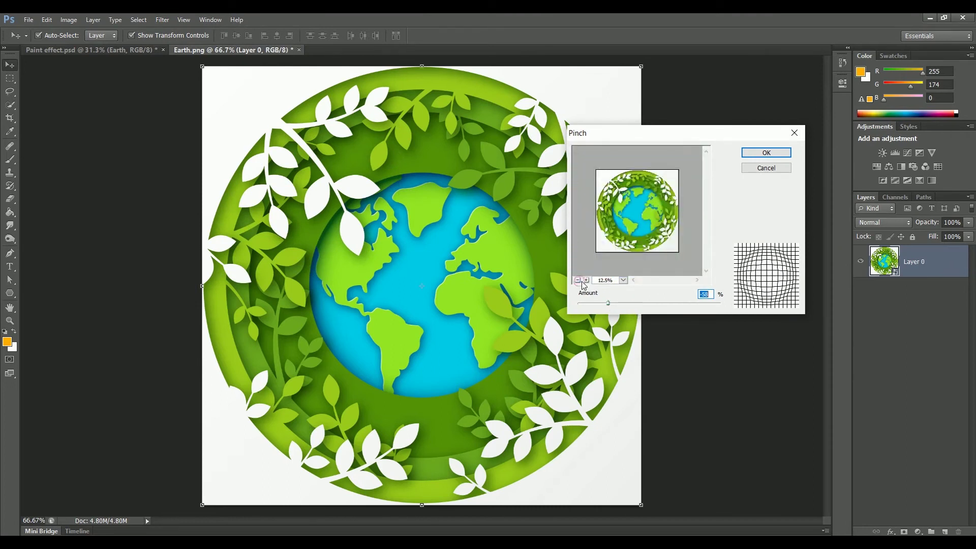
pyautogui.moveTo(608, 303)
pyautogui.mouseDown()
pyautogui.moveTo(581, 307)
pyautogui.moveTo(592, 309)
pyautogui.mouseUp()
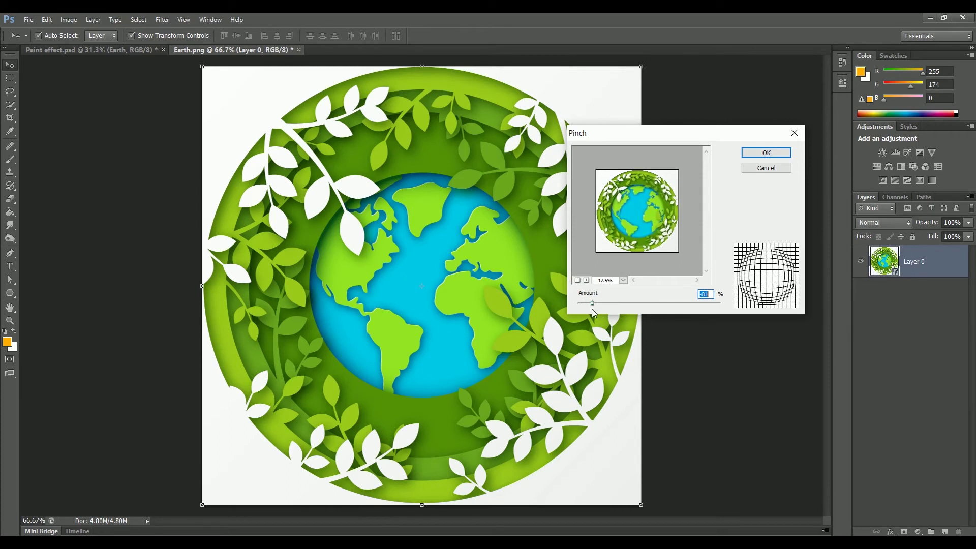
pyautogui.click(766, 153)
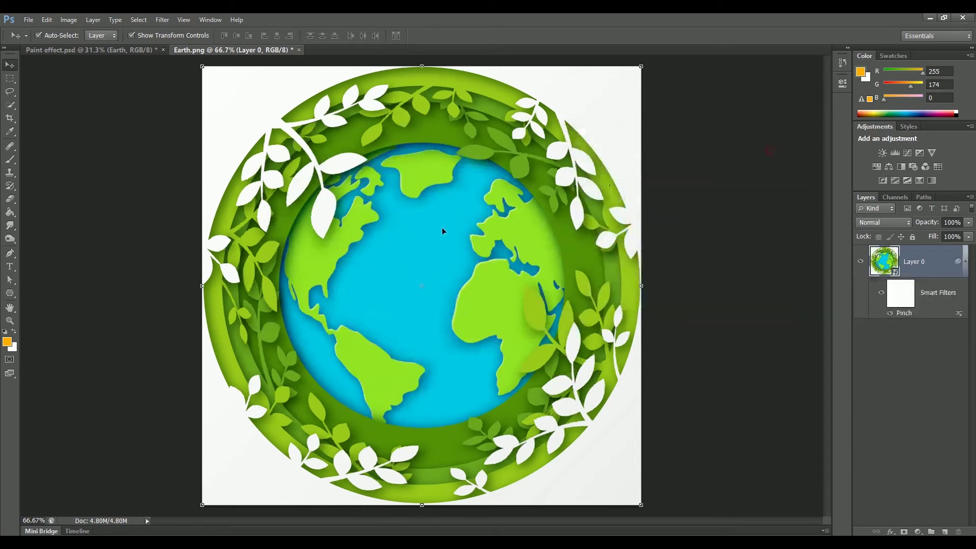
# Step: Save the edited Earth.png contents and close them to return to the portrait document
pyautogui.click(29, 20)
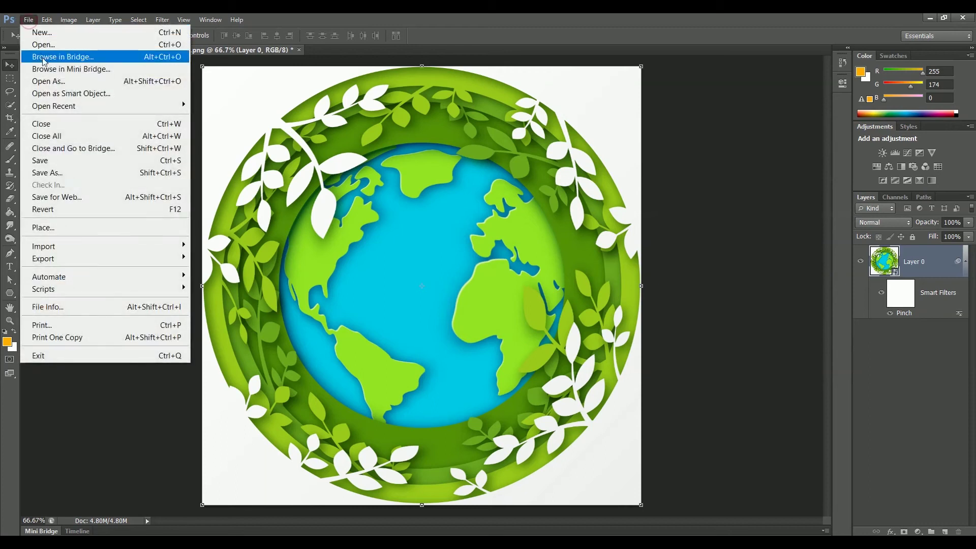
pyautogui.click(69, 160)
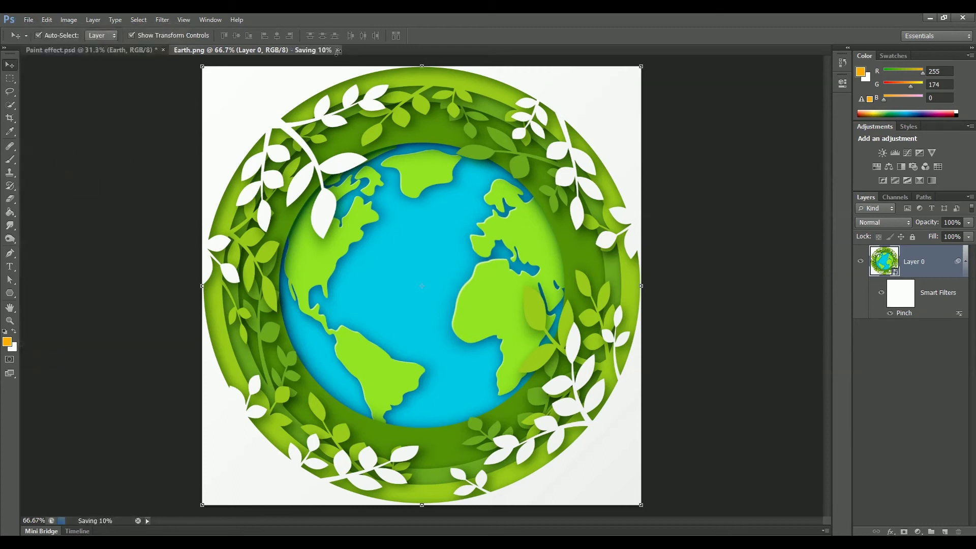
pyautogui.click(295, 49)
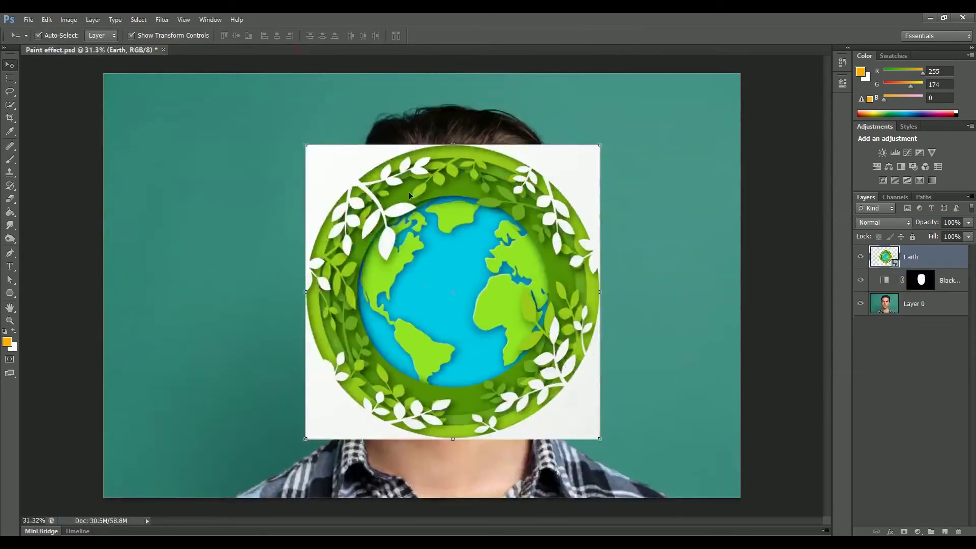
# Step: Set the Earth layer's opacity to 50% and resize it over the face to 20.28% width and 29.18% height
pyautogui.click(951, 222)
pyautogui.write('50')
pyautogui.moveTo(521, 327); pyautogui.dragTo(511, 327)
pyautogui.moveTo(589, 291); pyautogui.dragTo(543, 291)
pyautogui.moveTo(442, 439); pyautogui.dragTo(443, 408)
pyautogui.moveTo(441, 146); pyautogui.dragTo(440, 158)
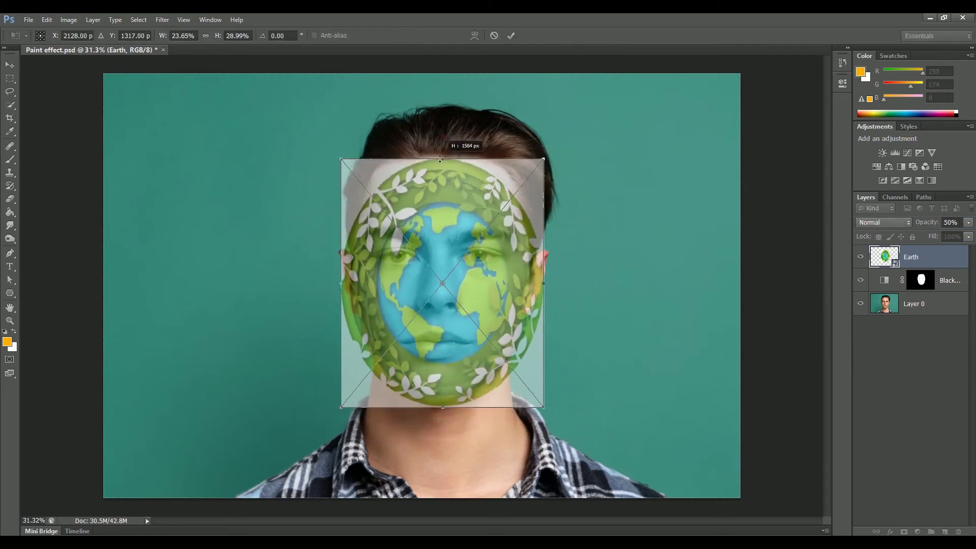
pyautogui.moveTo(341, 283); pyautogui.dragTo(352, 283)
pyautogui.moveTo(548, 285); pyautogui.dragTo(526, 284)
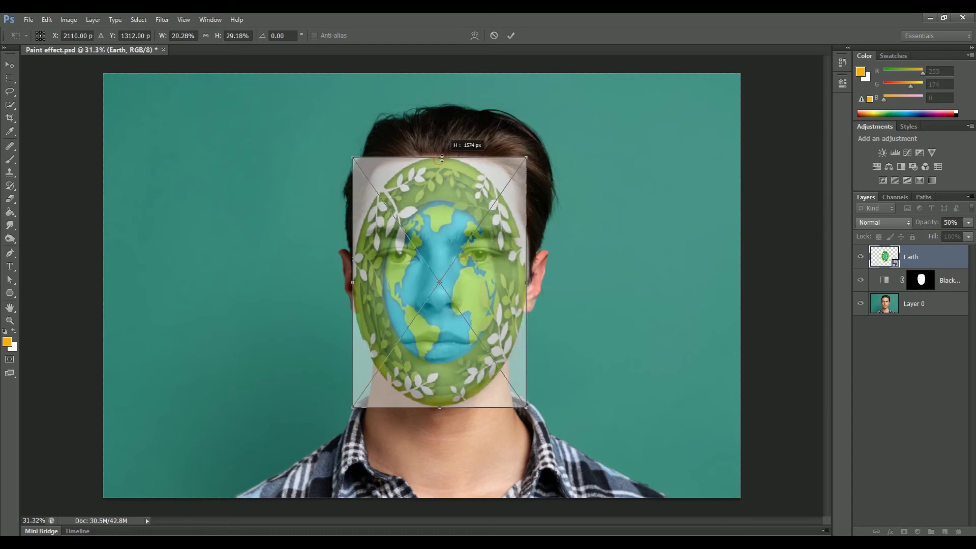
pyautogui.moveTo(440, 159); pyautogui.dragTo(441, 157)
# Step: Start warping the Earth image by pulling both upper corners outward and lowering its upper edge to fit the forehead
pyautogui.click(474, 35)
pyautogui.scroll(7, 500, 149)
pyautogui.moveTo(553, 89); pyautogui.dragTo(622, 80)
pyautogui.moveTo(211, 145); pyautogui.dragTo(135, 83)
pyautogui.moveTo(379, 132); pyautogui.dragTo(380, 149)
# Step: Warp the Earth image's lower edge and both sides to follow the jaw and cheeks
pyautogui.moveTo(387, 356); pyautogui.dragTo(425, 183)
pyautogui.moveTo(418, 459); pyautogui.dragTo(417, 451)
pyautogui.moveTo(591, 300); pyautogui.dragTo(600, 305)
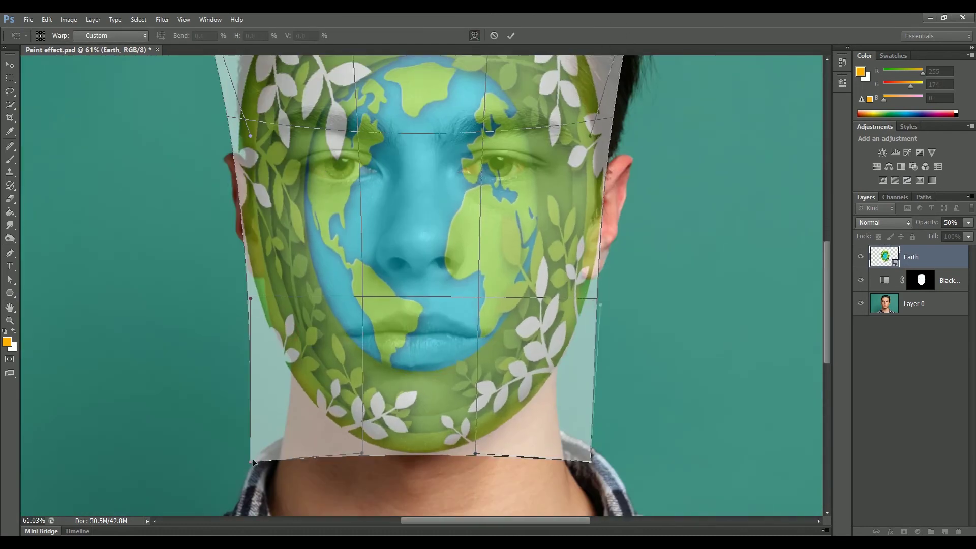
pyautogui.moveTo(251, 462); pyautogui.dragTo(261, 455)
pyautogui.moveTo(250, 136); pyautogui.dragTo(271, 153)
pyautogui.moveTo(251, 298); pyautogui.dragTo(251, 311)
# Step: Refine the Earth warp at the chin, spread the forehead edge's curve handles outward, and commit the transform
pyautogui.moveTo(448, 66); pyautogui.dragTo(433, 203)
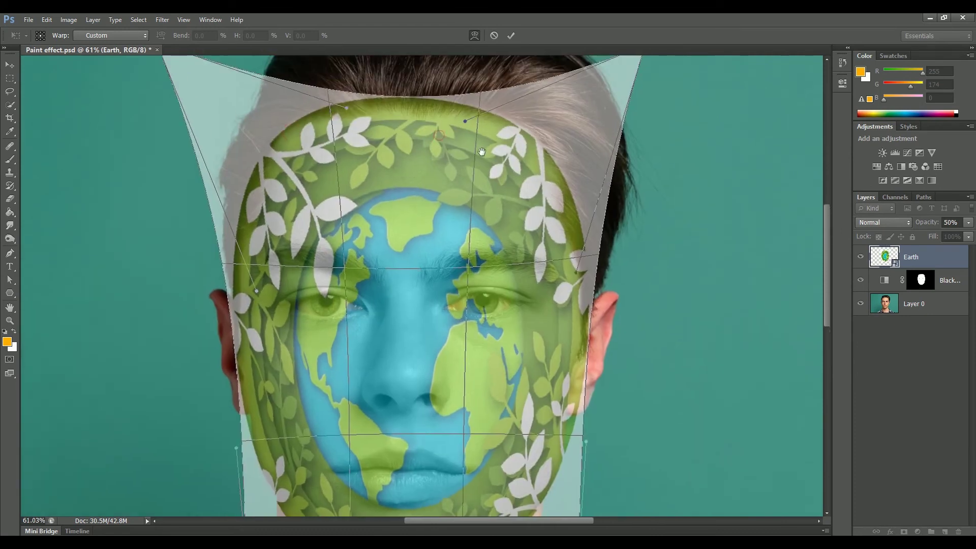
pyautogui.scroll(-3, 544, 369)
pyautogui.moveTo(544, 369); pyautogui.dragTo(521, 292)
pyautogui.scroll(-4, 521, 293)
pyautogui.moveTo(433, 270); pyautogui.dragTo(419, 301)
pyautogui.moveTo(389, 397); pyautogui.dragTo(378, 403)
pyautogui.moveTo(403, 110); pyautogui.dragTo(402, 159)
pyautogui.moveTo(477, 134); pyautogui.dragTo(492, 128)
pyautogui.moveTo(376, 127); pyautogui.dragTo(357, 131)
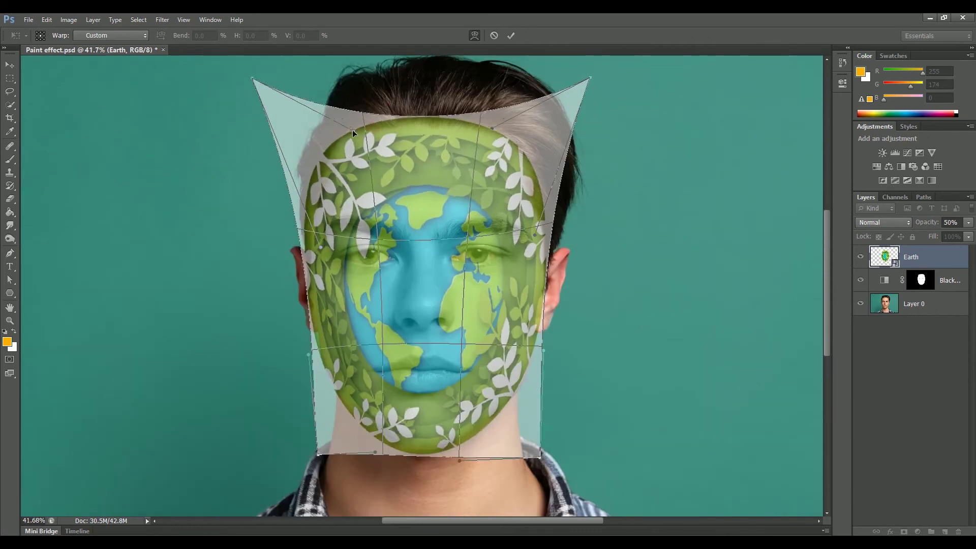
pyautogui.click(511, 35)
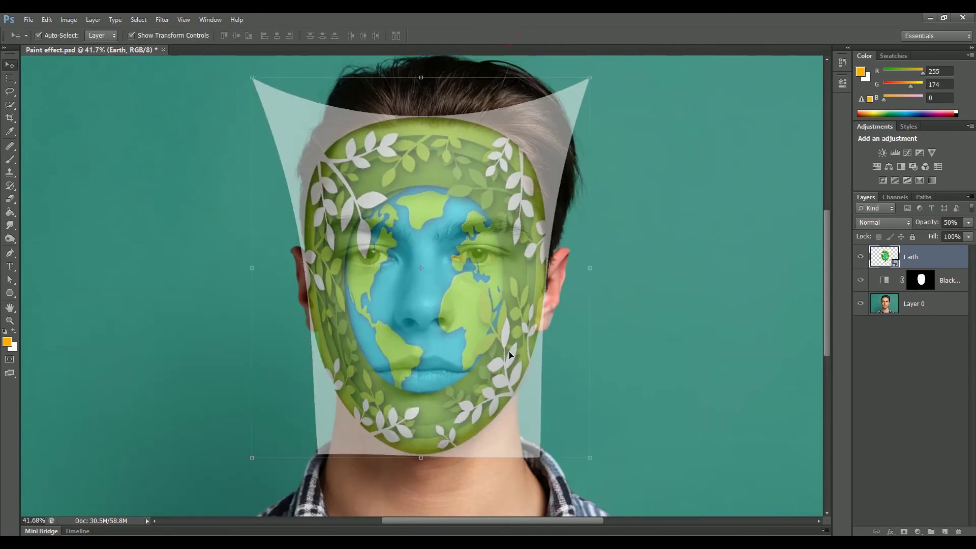
# Step: Add a layer mask to the Earth layer and replace it with the Black & White layer's face mask
pyautogui.click(905, 531)
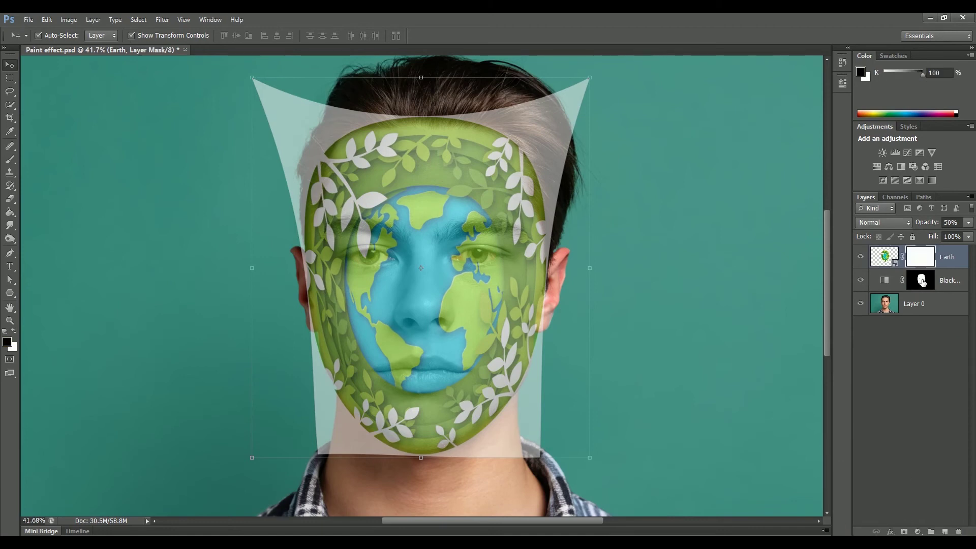
pyautogui.moveTo(923, 282); pyautogui.dragTo(923, 257)
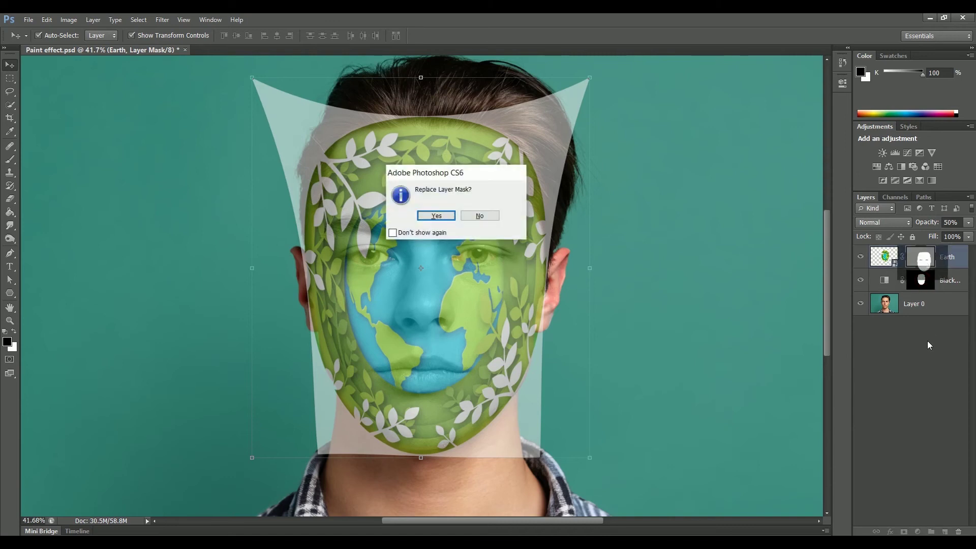
pyautogui.click(437, 215)
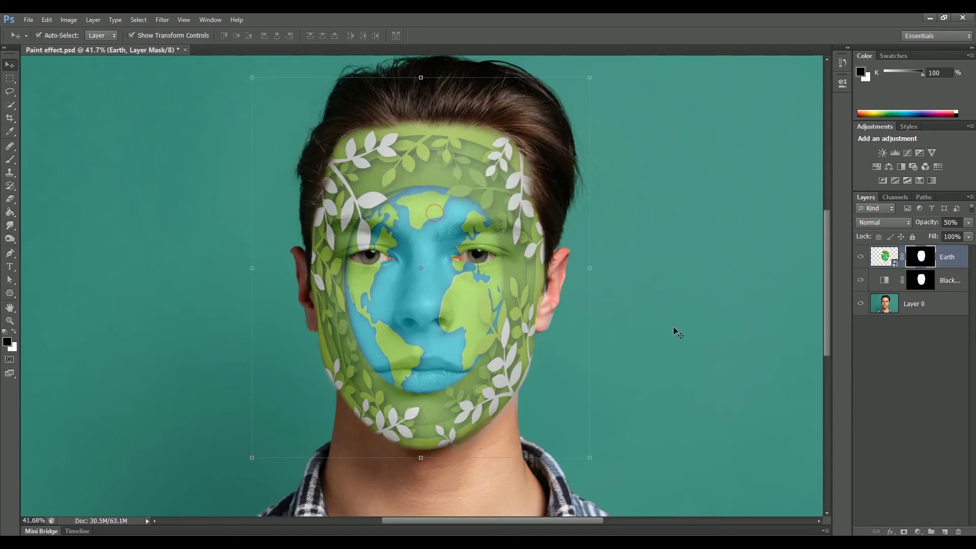
# Step: Set the Earth layer's blend mode to Linear Burn and its opacity to 60%
pyautogui.click(882, 222)
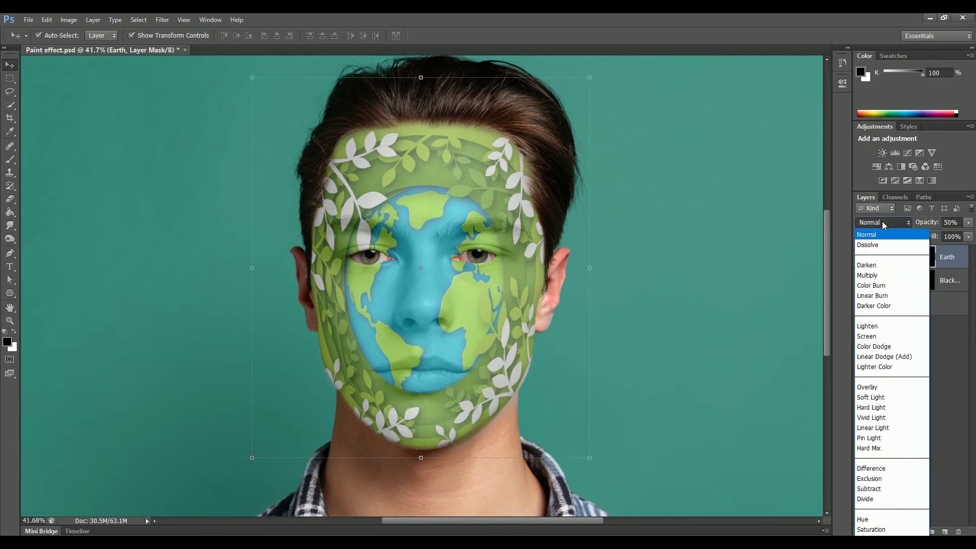
pyautogui.click(883, 296)
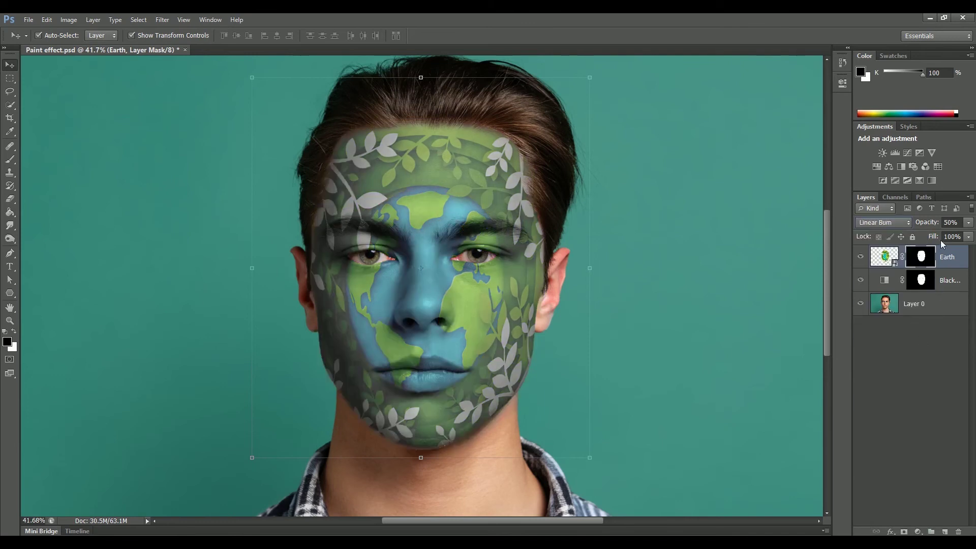
pyautogui.click(949, 223)
pyautogui.write('6')
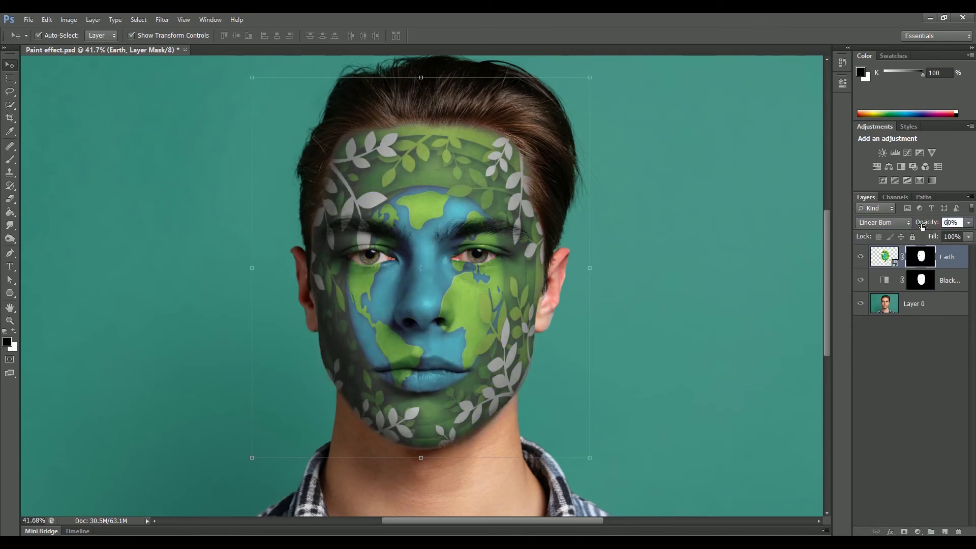
pyautogui.press('Return')
# Step: Add an Exposure adjustment clipped to the Earth layer, with exposure +0.77 and offset -0.1198
pyautogui.click(919, 531)
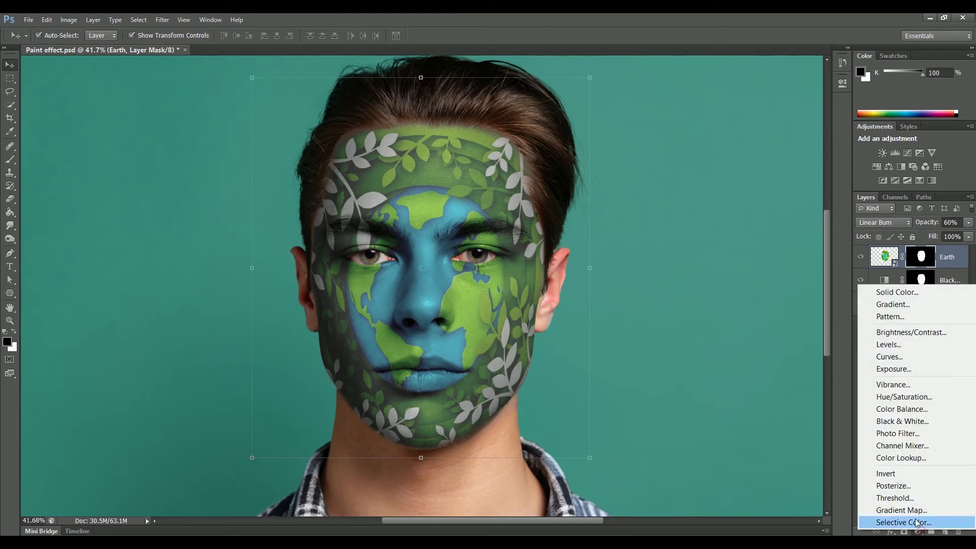
pyautogui.click(906, 371)
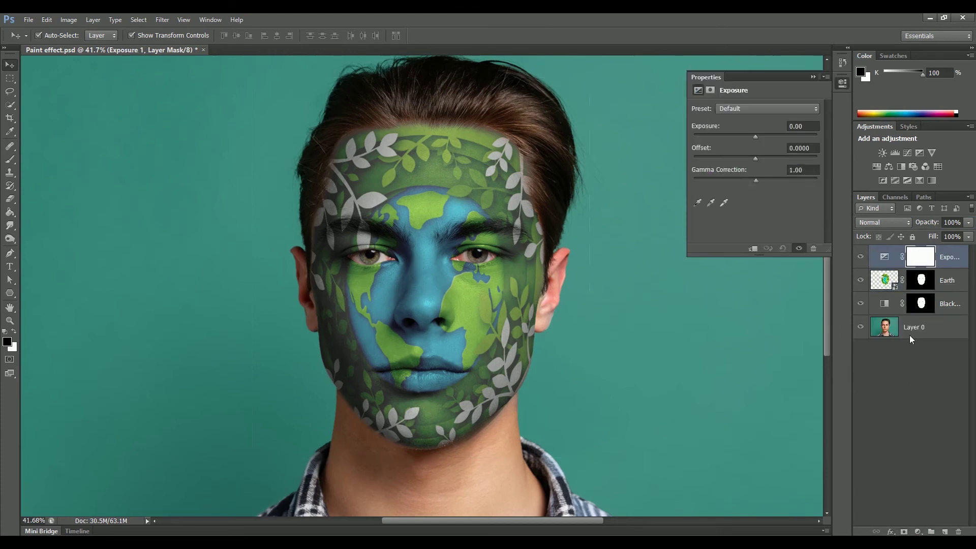
pyautogui.click(754, 249)
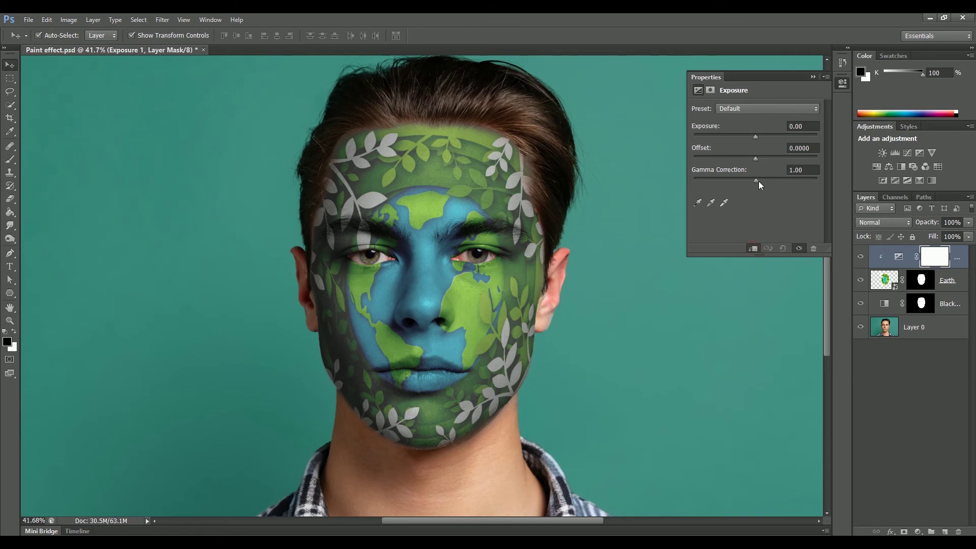
pyautogui.moveTo(755, 138)
pyautogui.mouseDown()
pyautogui.moveTo(764, 138)
pyautogui.moveTo(744, 158)
pyautogui.moveTo(756, 158)
pyautogui.moveTo(740, 157)
pyautogui.mouseUp()
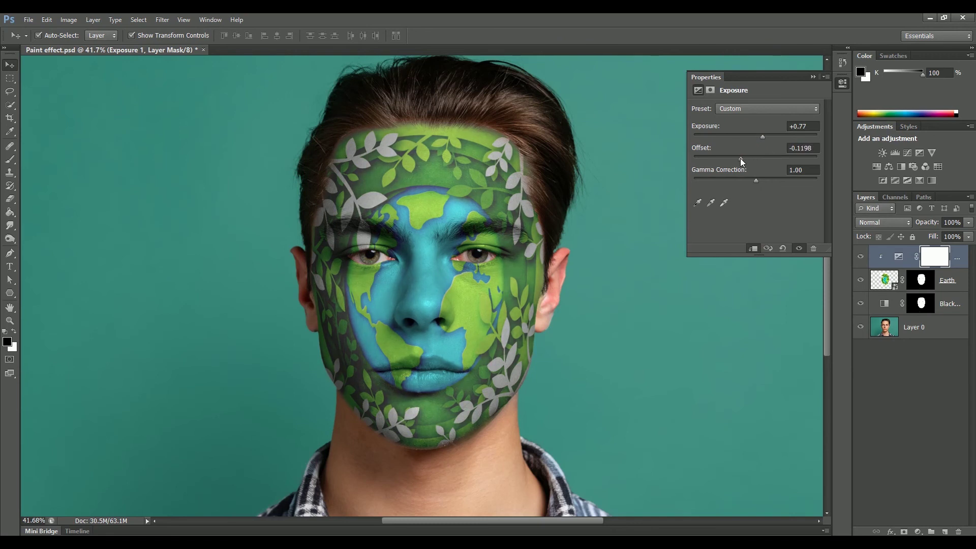
# Step: Apply a Displace filter to the Earth layer with horizontal and vertical scale 10, using the Displacement file from the Face Paint folder
pyautogui.click(952, 282)
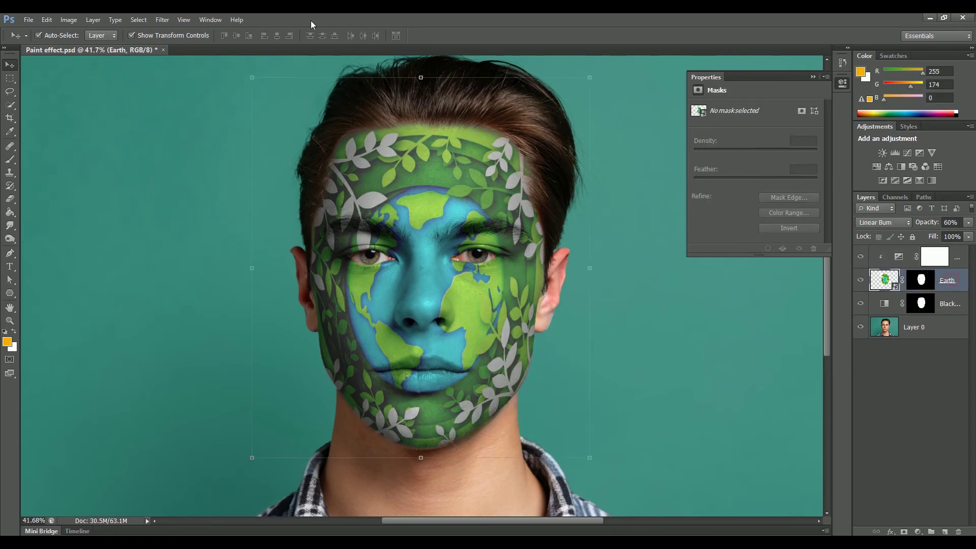
pyautogui.click(171, 18)
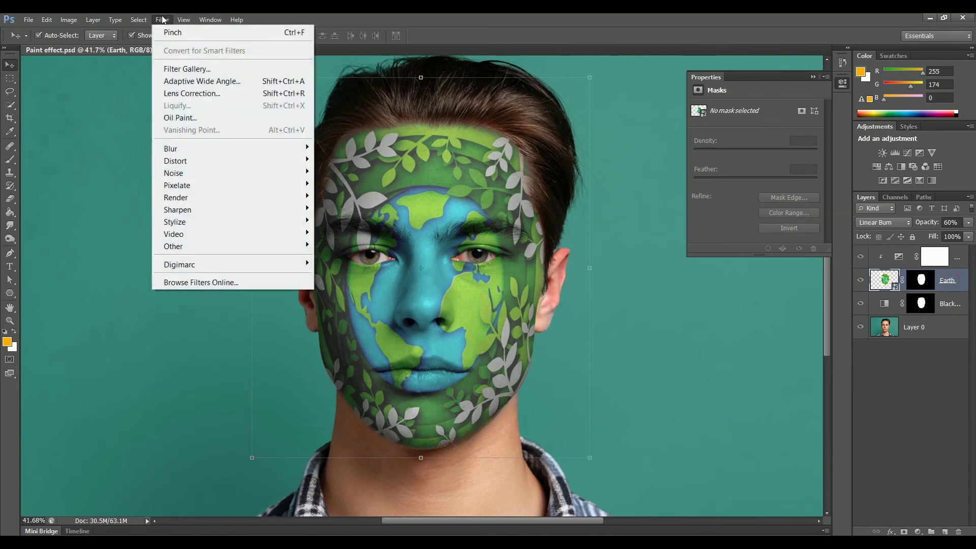
pyautogui.click(203, 158)
pyautogui.click(367, 160)
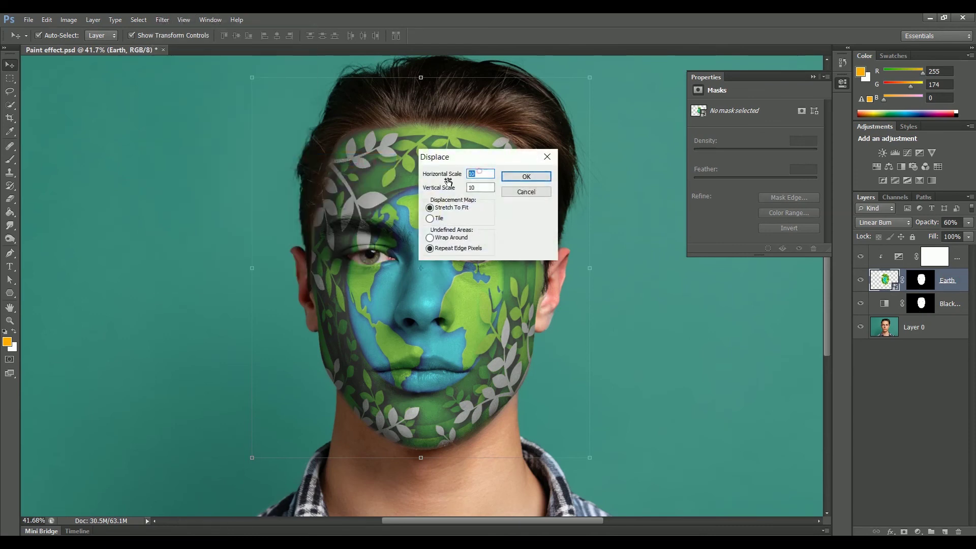
pyautogui.click(481, 189)
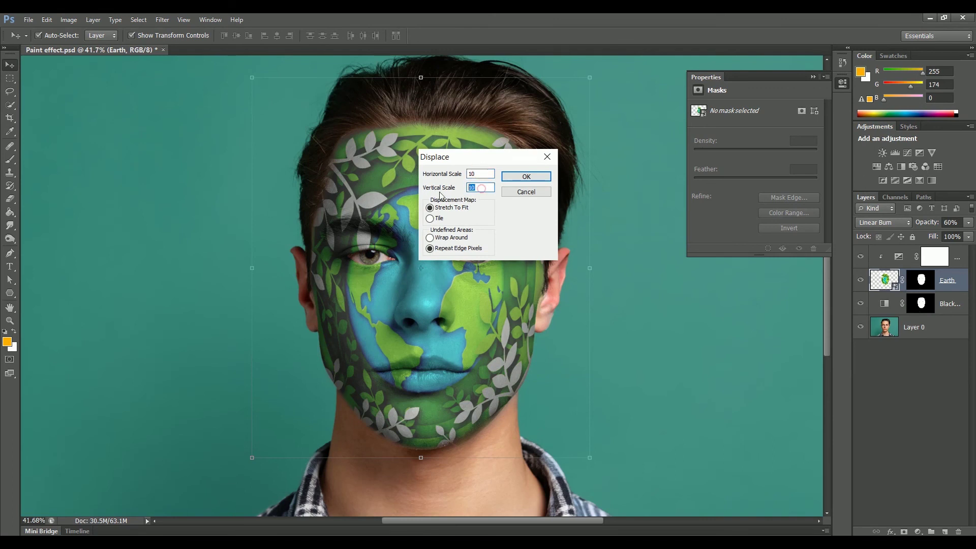
pyautogui.click(526, 177)
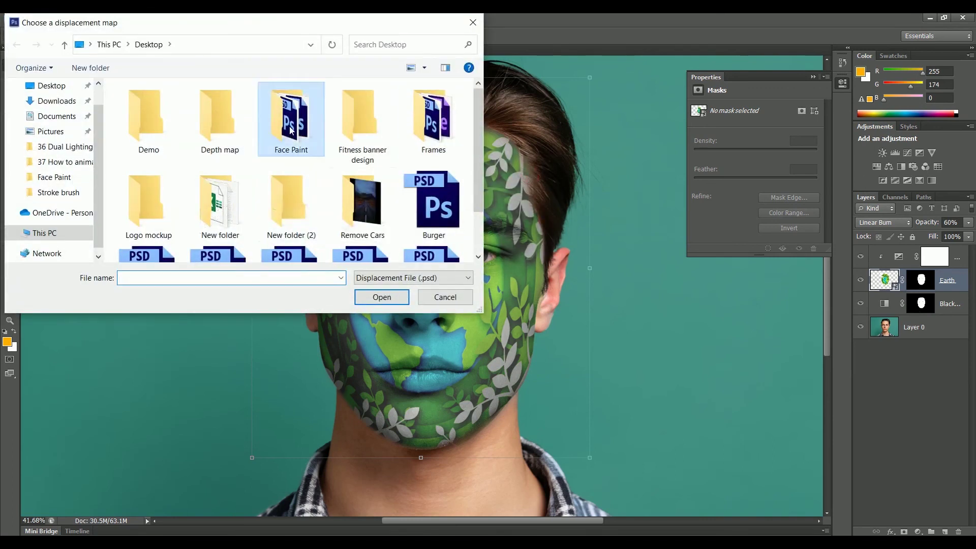
pyautogui.doubleClick(291, 133)
pyautogui.click(164, 134)
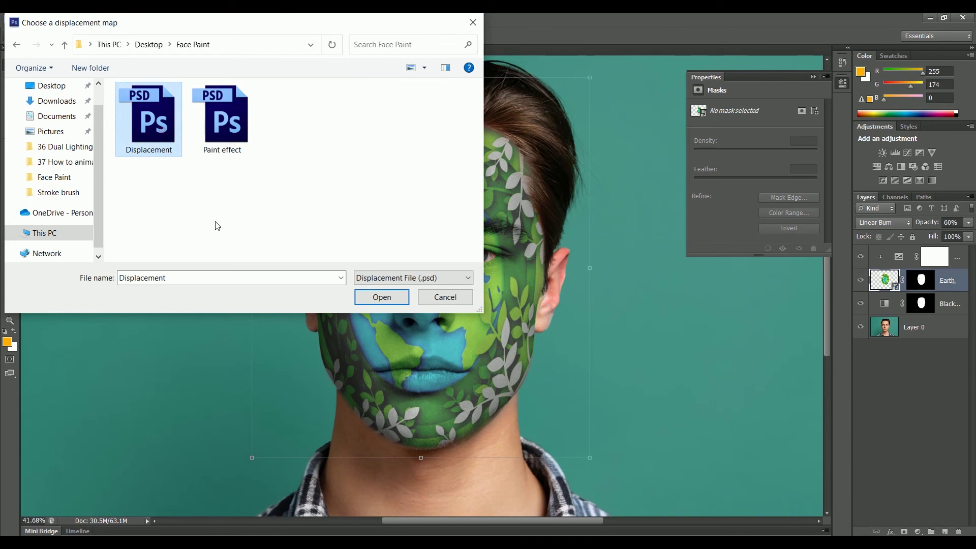
pyautogui.click(379, 296)
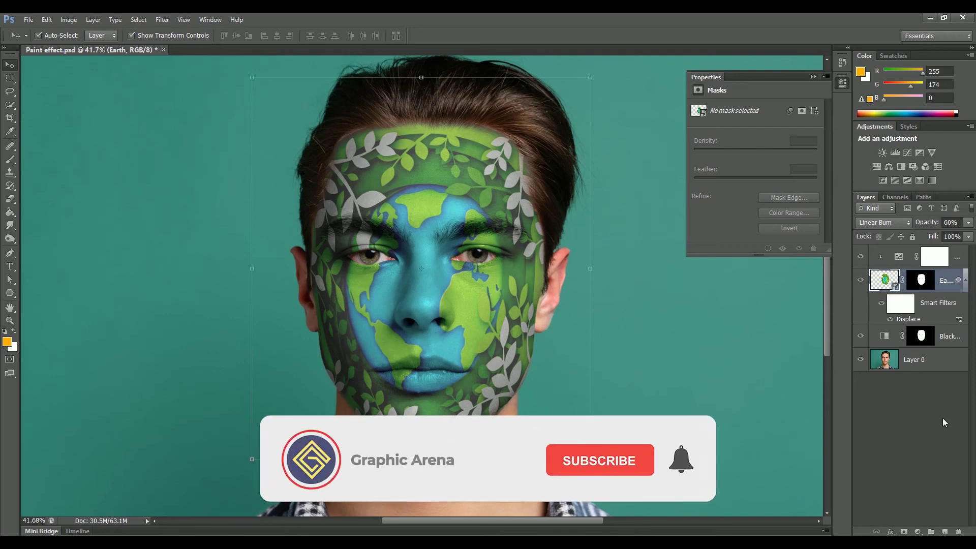
# Step: Hide every layer except the original portrait to view the face without the paint effect
pyautogui.click(957, 257)
pyautogui.click(928, 401)
pyautogui.keyDown('alt'); pyautogui.click(861, 360); pyautogui.keyUp('alt')
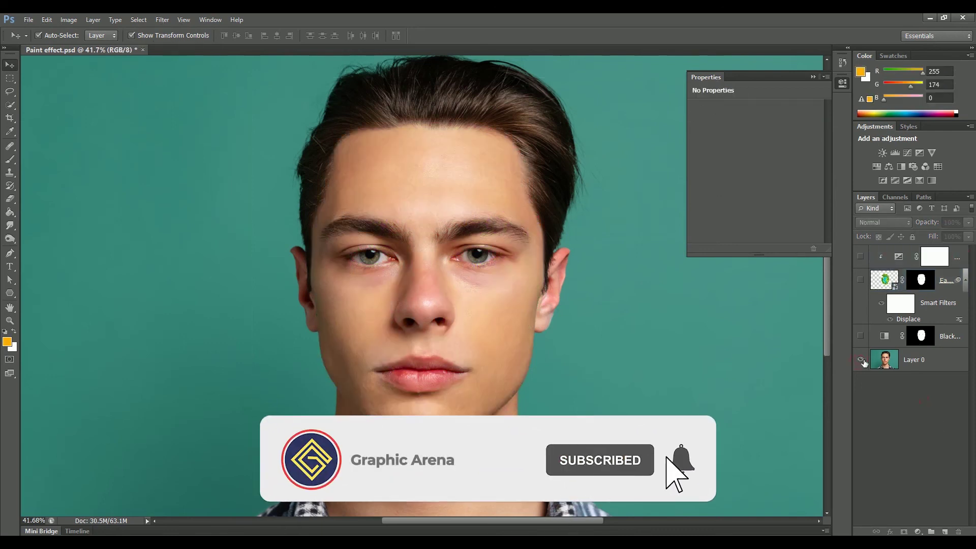